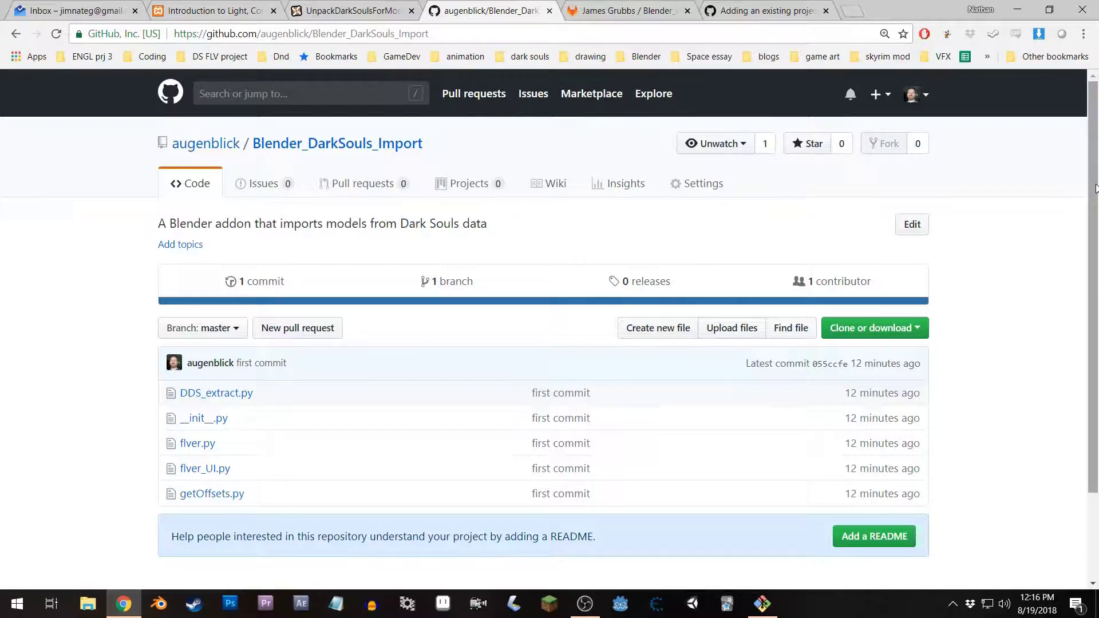
# Download the Blender_DarkSouls_Import repository from GitHub as a ZIP archive
pyautogui.moveTo(1095, 189); pyautogui.dragTo(1, 367)
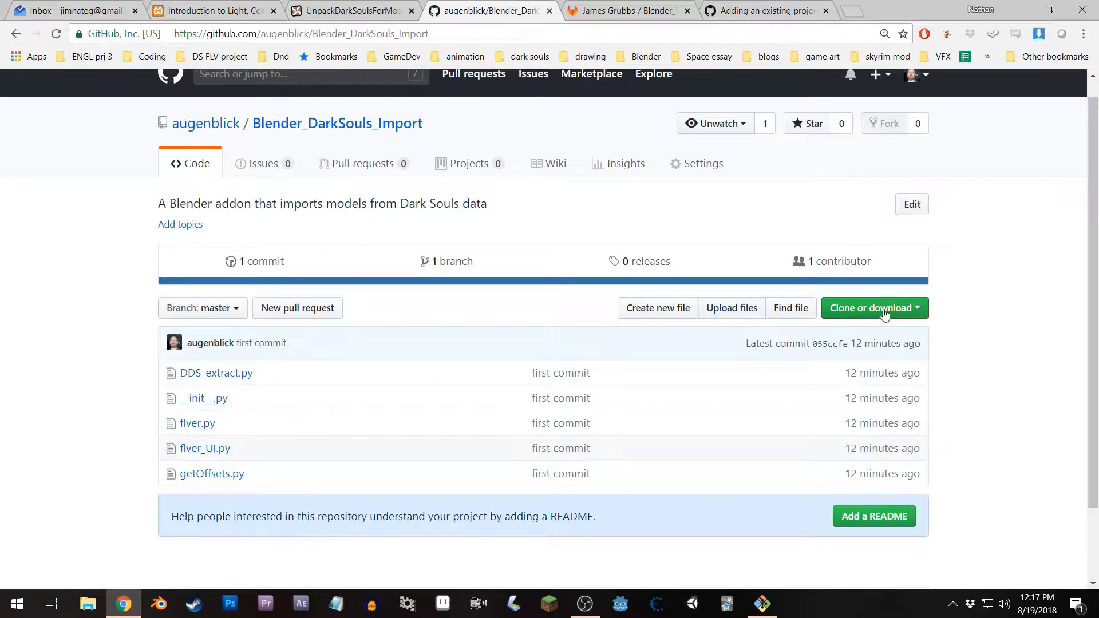
pyautogui.click(910, 310)
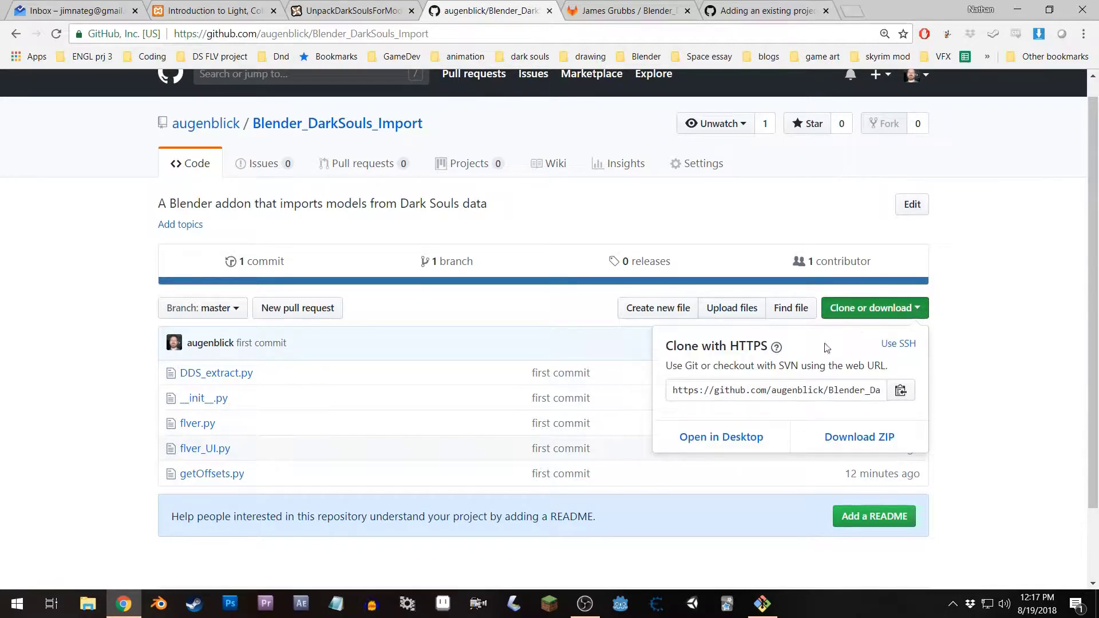
pyautogui.click(833, 444)
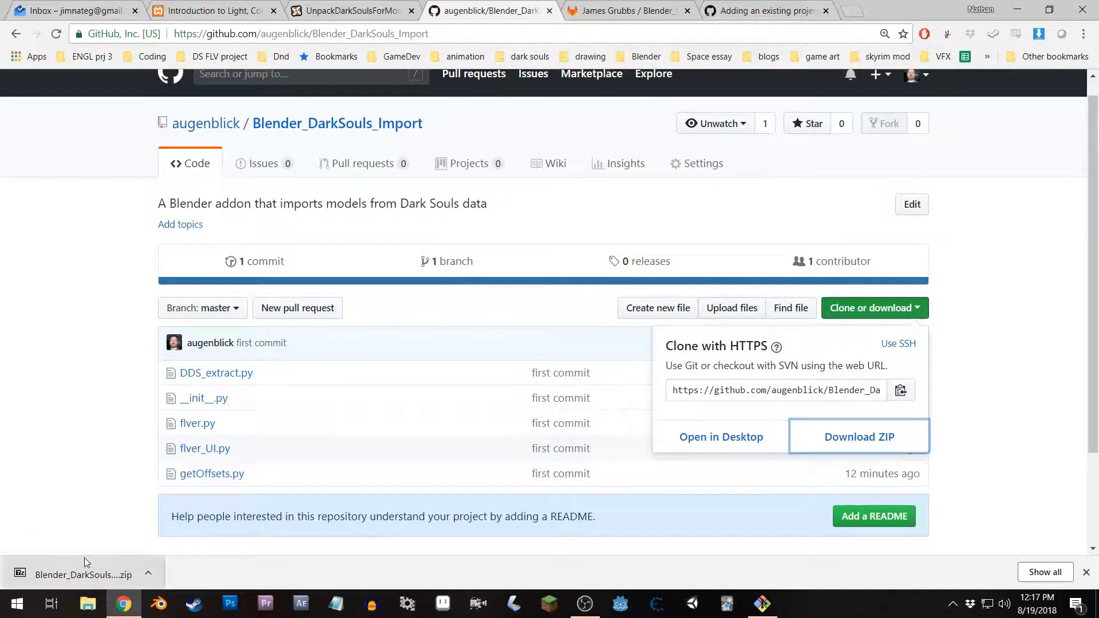
# Examine the UnpackDarkSoulsForModding page on Nexus Mods, including its version, download option and description
pyautogui.click(89, 605)
pyautogui.click(710, 9)
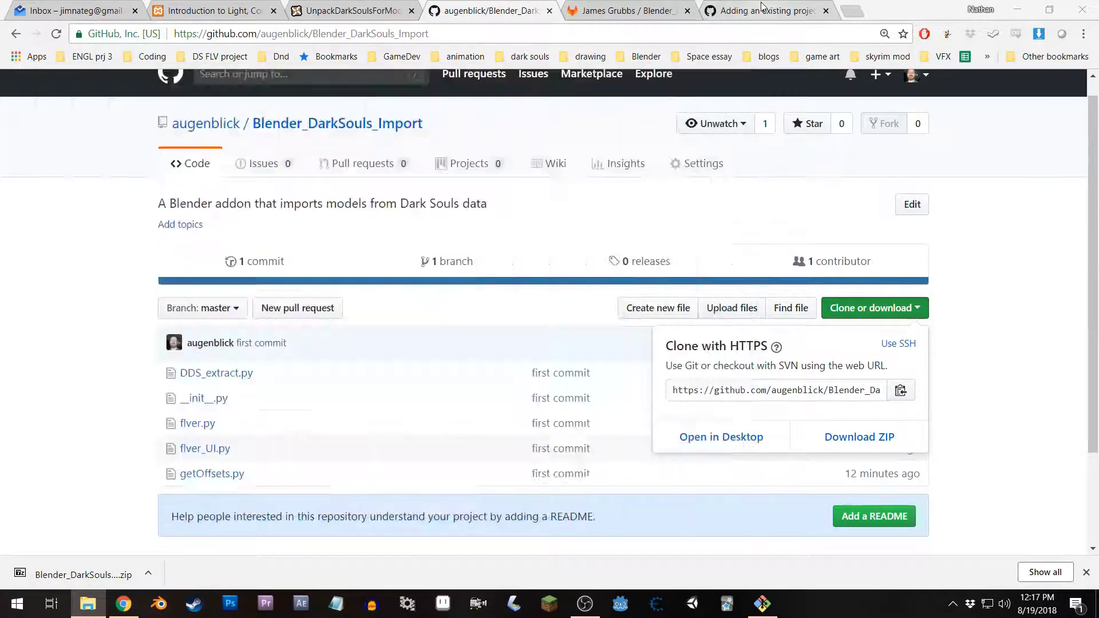
pyautogui.click(620, 6)
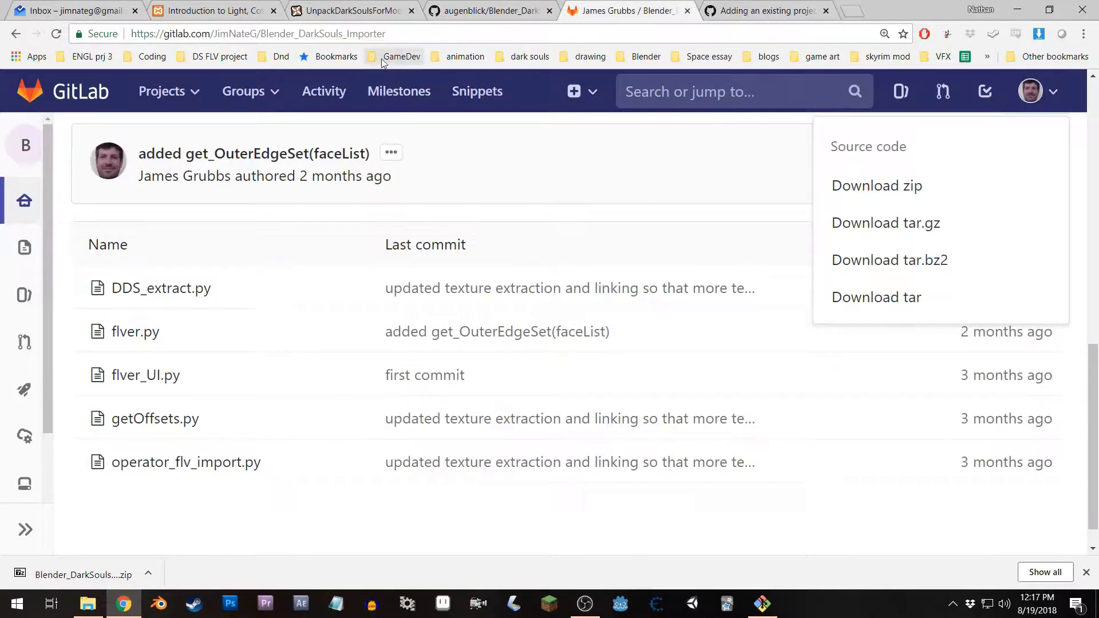
pyautogui.click(343, 10)
pyautogui.keyDown('ctrl'); pyautogui.scroll(-2, 661, 338); pyautogui.keyUp('ctrl')
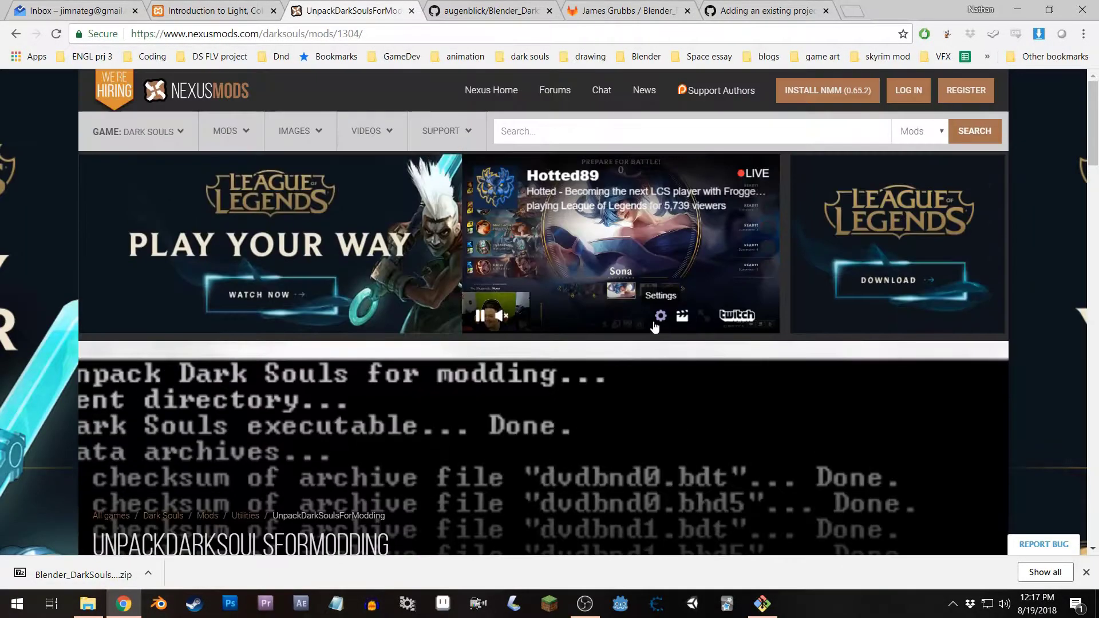
pyautogui.keyDown('ctrl'); pyautogui.scroll(-3, 51, 235); pyautogui.keyUp('ctrl')
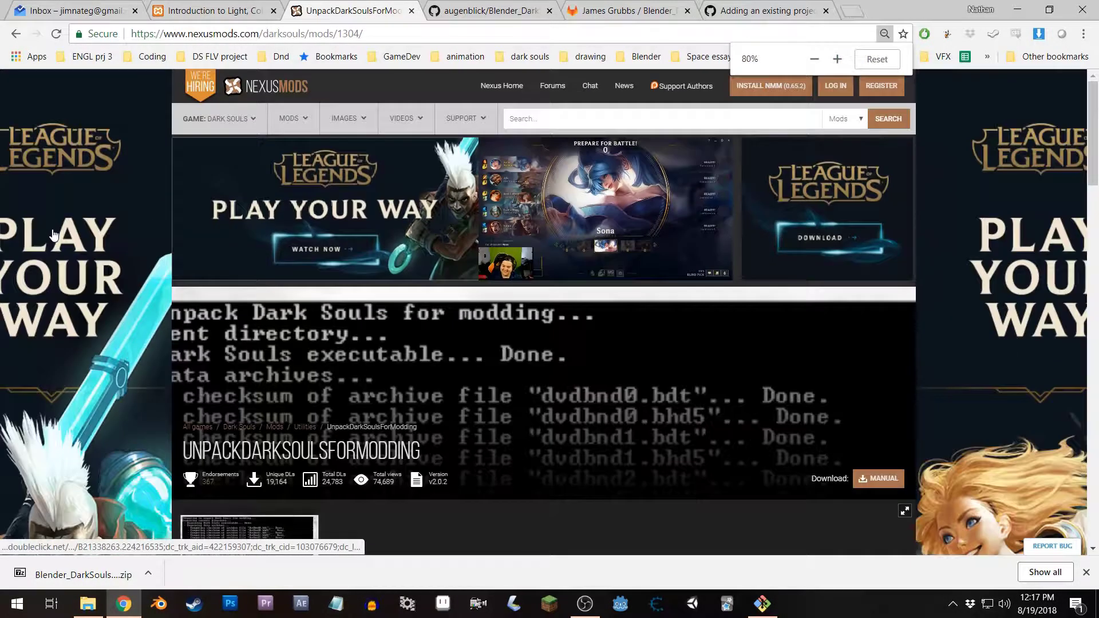
pyautogui.keyDown('ctrl'); pyautogui.scroll(1, 86, 225); pyautogui.keyUp('ctrl')
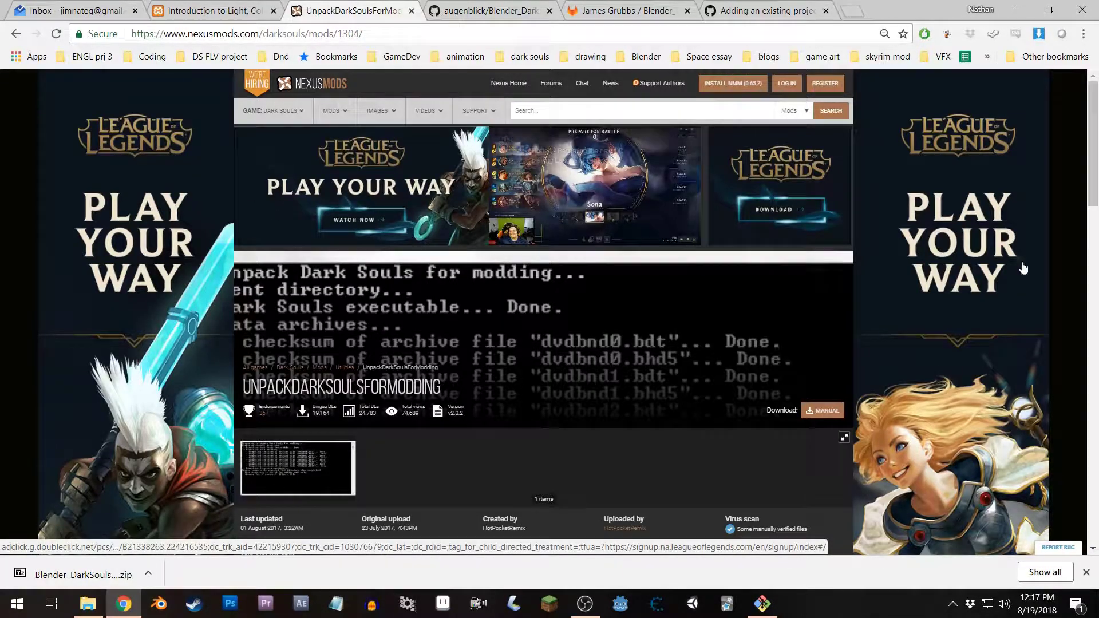
pyautogui.scroll(-3, 544, 313)
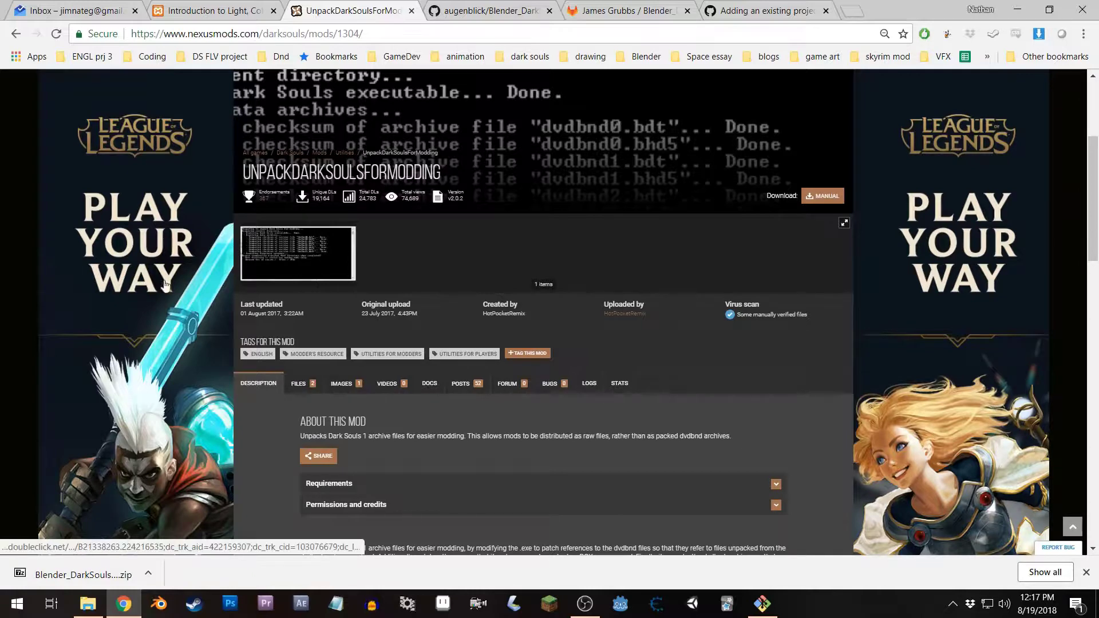
pyautogui.scroll(3, 213, 203)
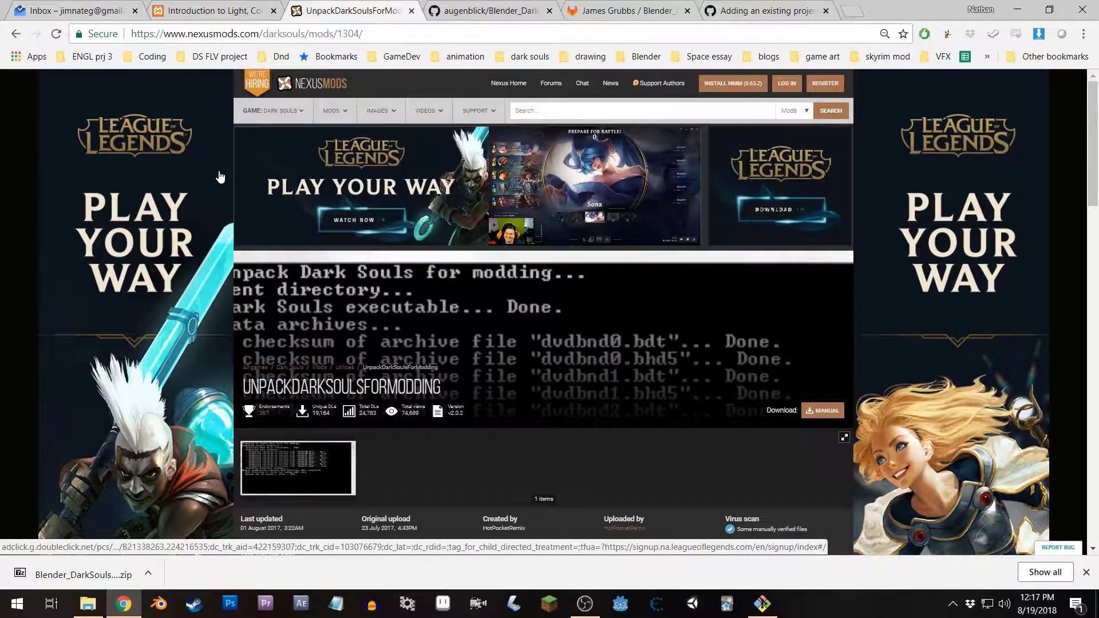
pyautogui.keyDown('ctrl'); pyautogui.scroll(1, 213, 174); pyautogui.keyUp('ctrl')
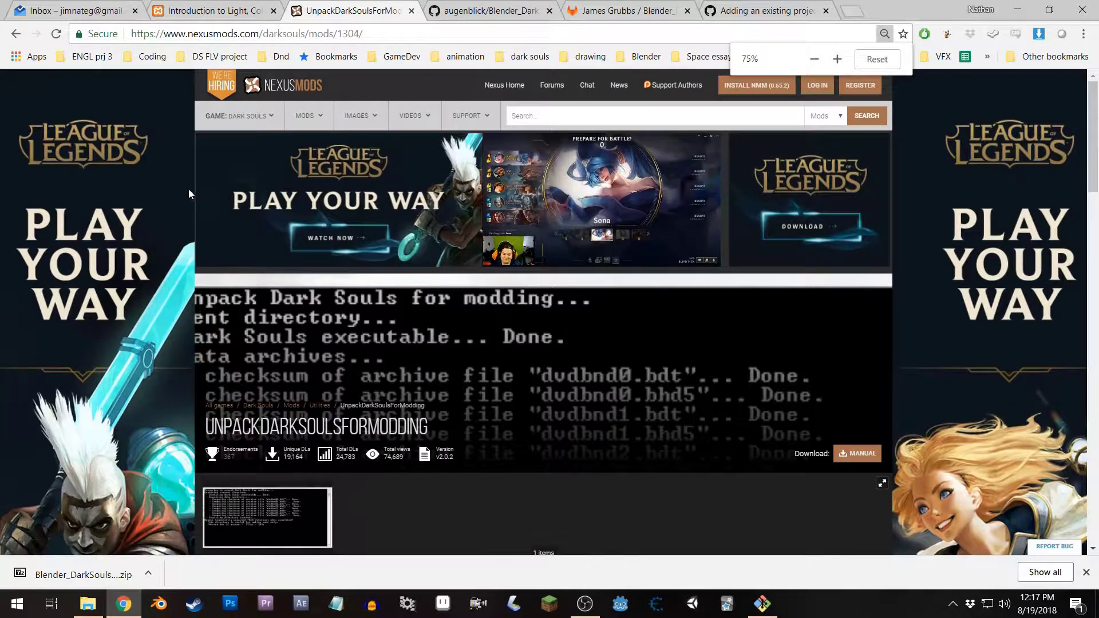
pyautogui.scroll(-3, 183, 197)
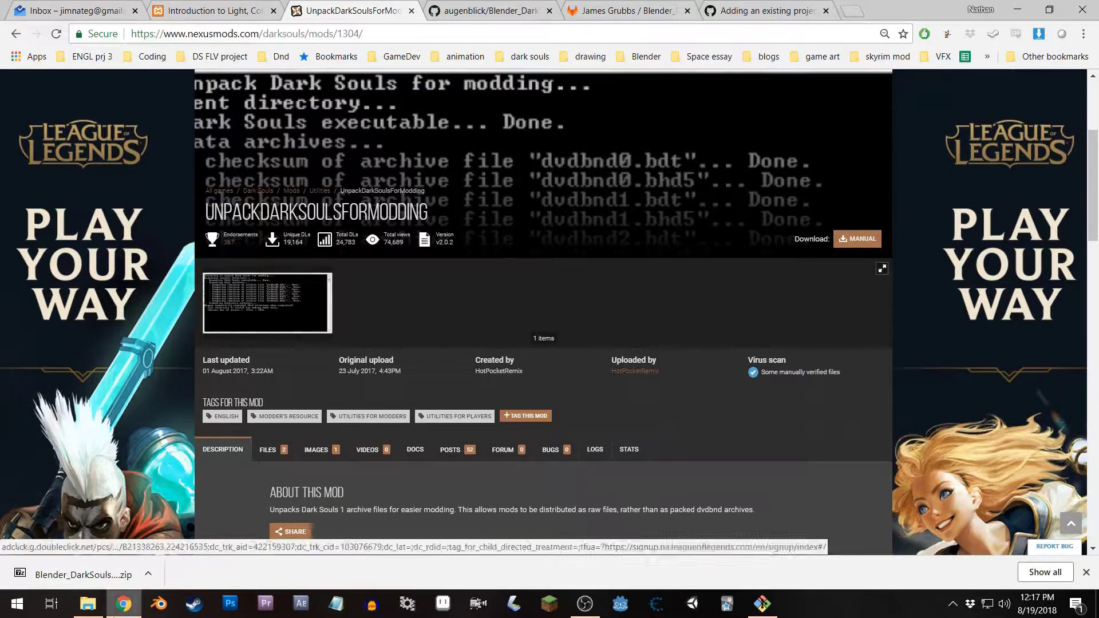
# Switch to File Explorer and look through the DATA folder on the D: drive
pyautogui.click(88, 604)
pyautogui.click(92, 413)
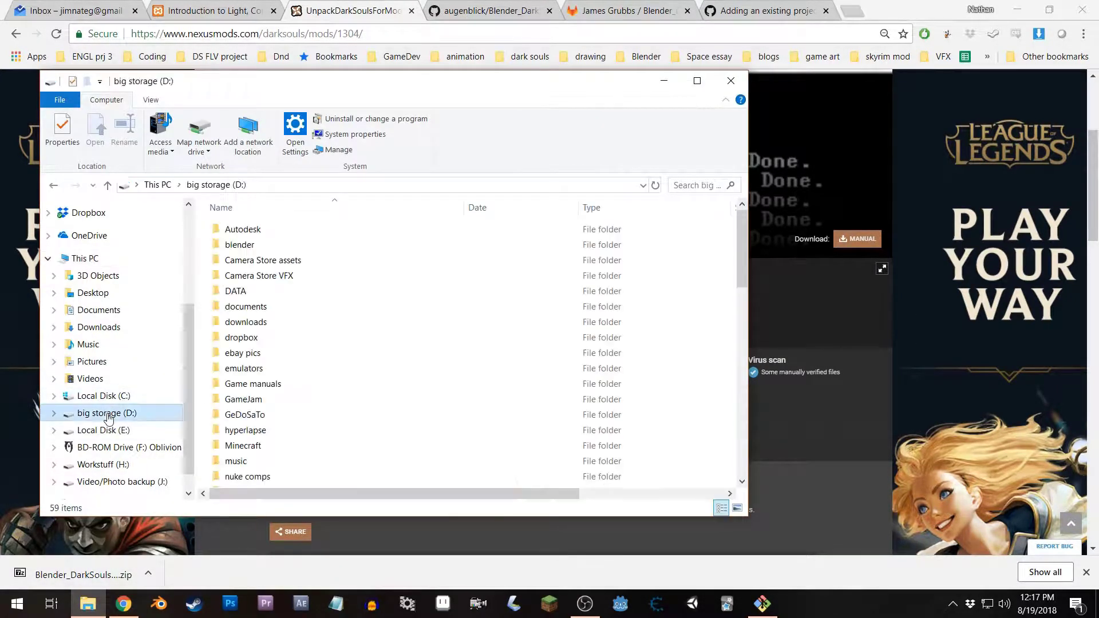
pyautogui.doubleClick(241, 292)
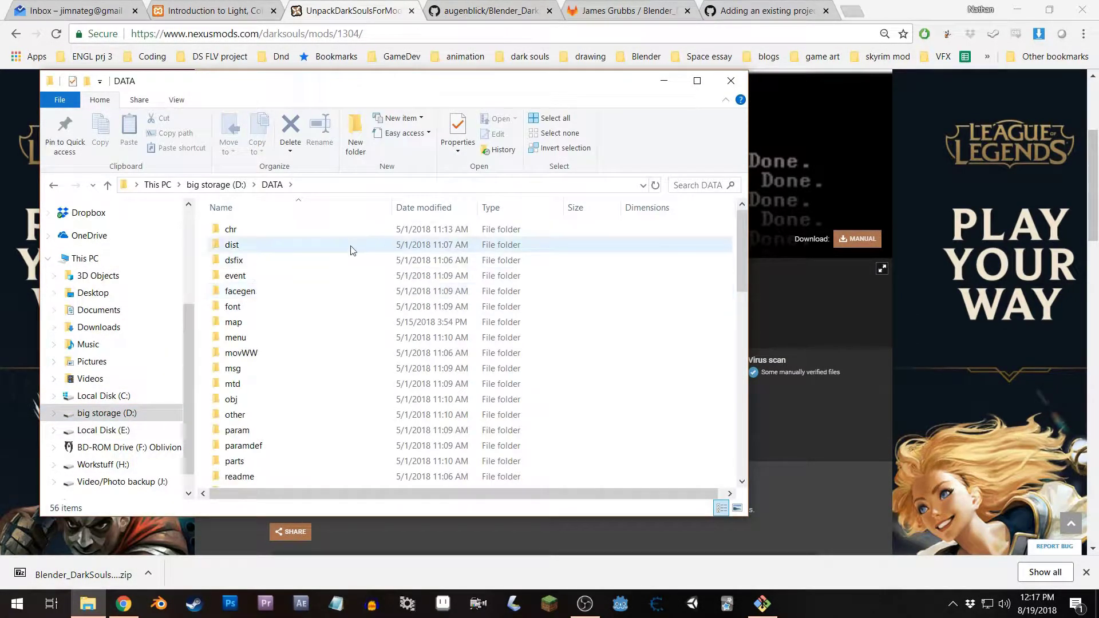
pyautogui.moveTo(743, 235); pyautogui.dragTo(749, 199)
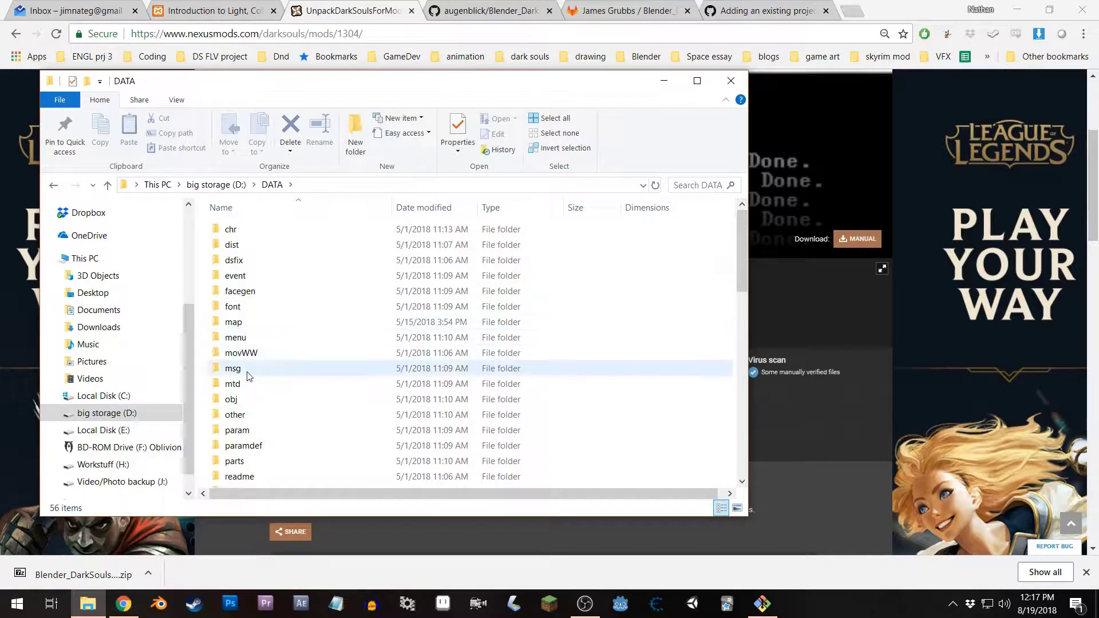
# Inspect the level subfolders inside the map folder and return to DATA
pyautogui.doubleClick(247, 324)
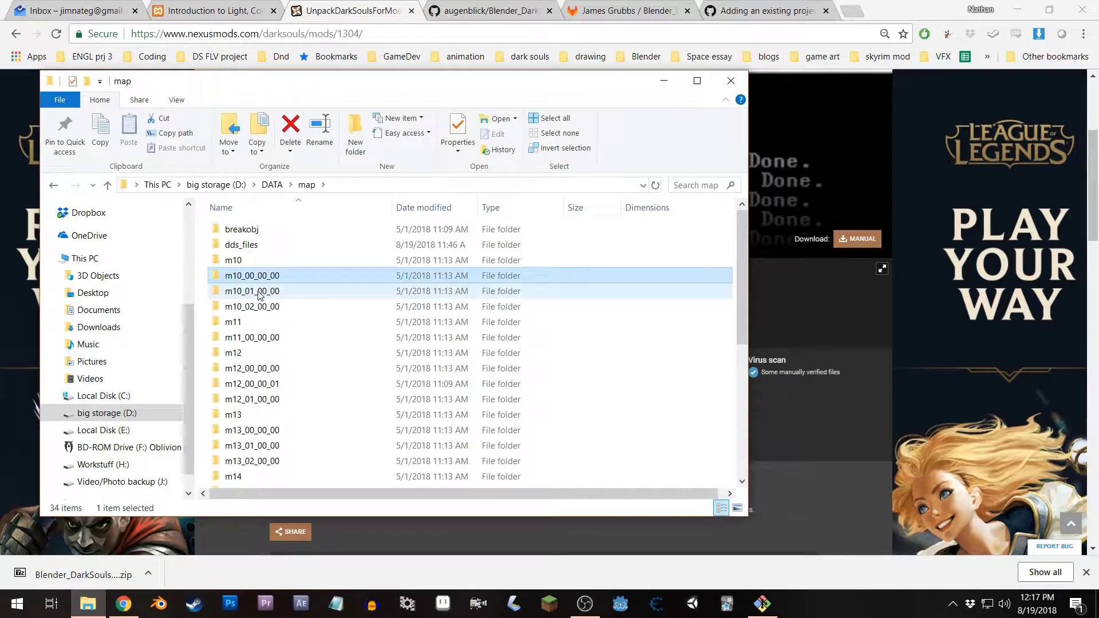
pyautogui.click(261, 307)
pyautogui.press('Down')
pyautogui.press('Down')
pyautogui.press('Down')
pyautogui.press('Down')
pyautogui.press('Down')
pyautogui.press('Down')
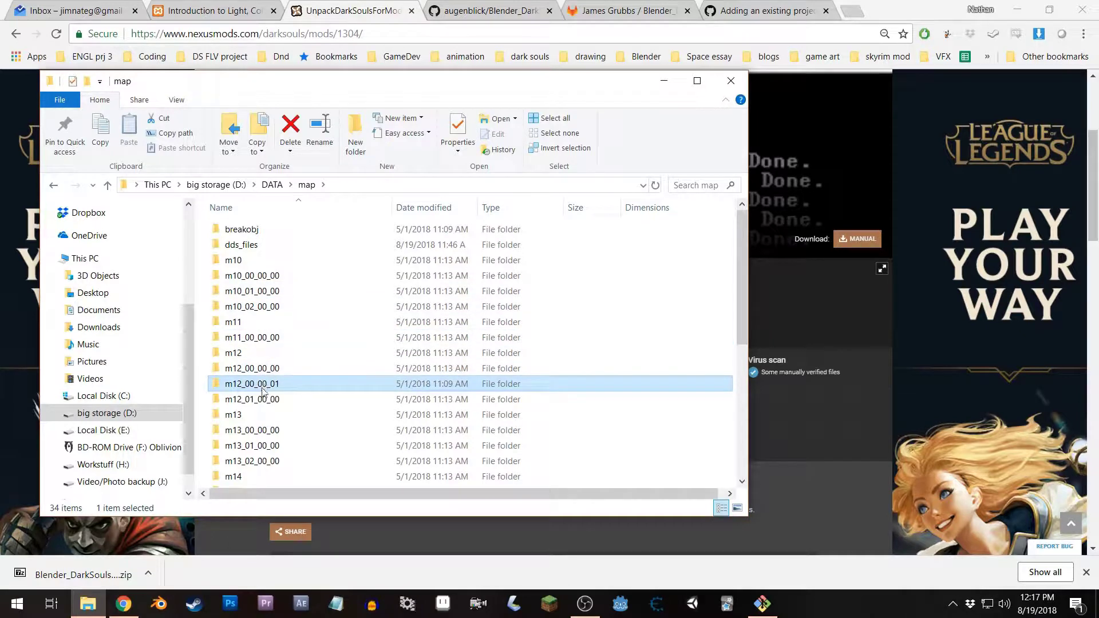
pyautogui.click(54, 185)
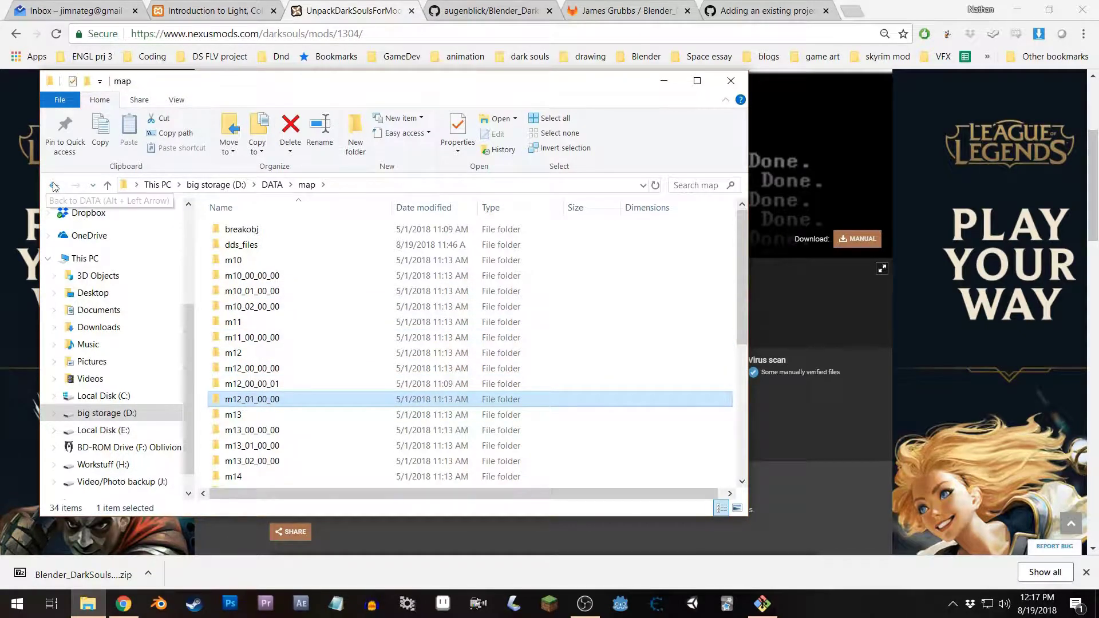
# Look through the contents of the chr, obj and parts folders inside DATA
pyautogui.doubleClick(232, 229)
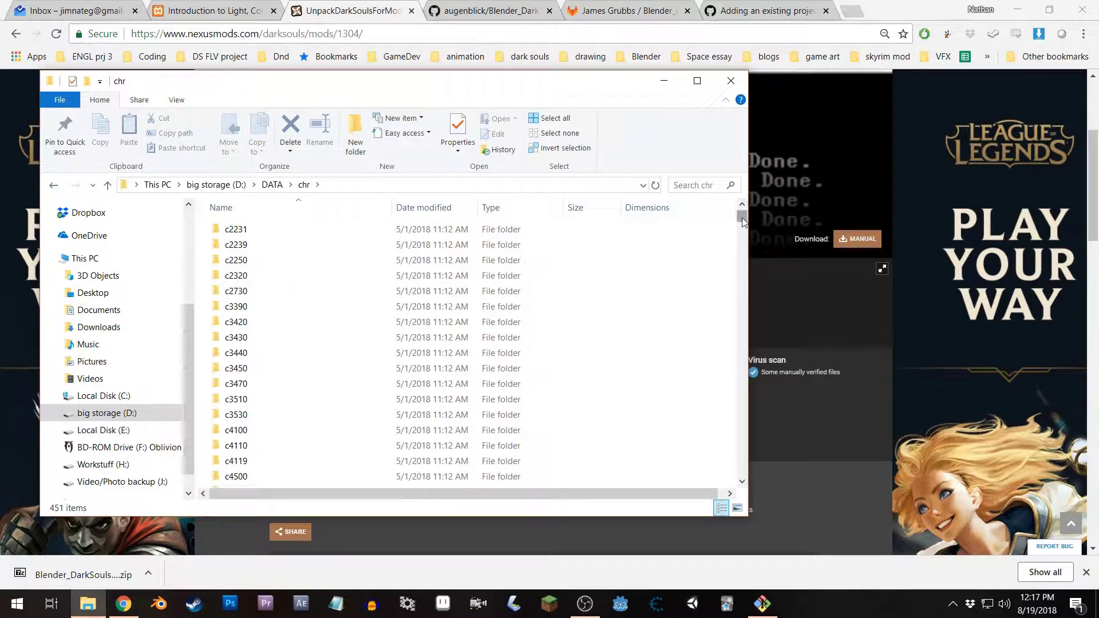
pyautogui.moveTo(741, 219)
pyautogui.mouseDown()
pyautogui.moveTo(748, 426)
pyautogui.moveTo(743, 216)
pyautogui.mouseUp()
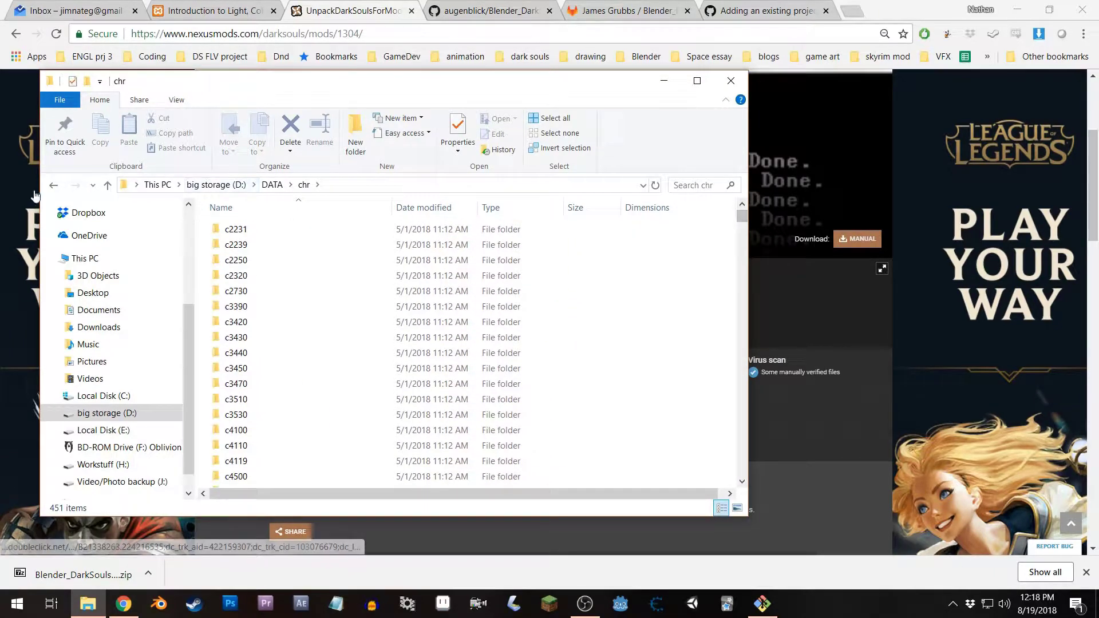
pyautogui.click(53, 185)
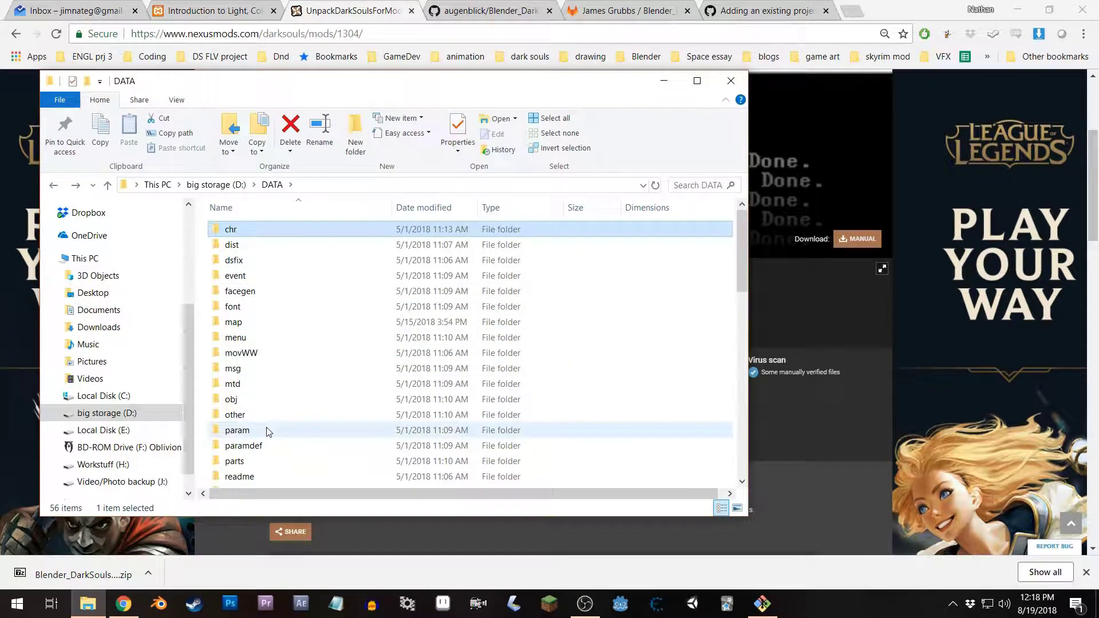
pyautogui.doubleClick(343, 399)
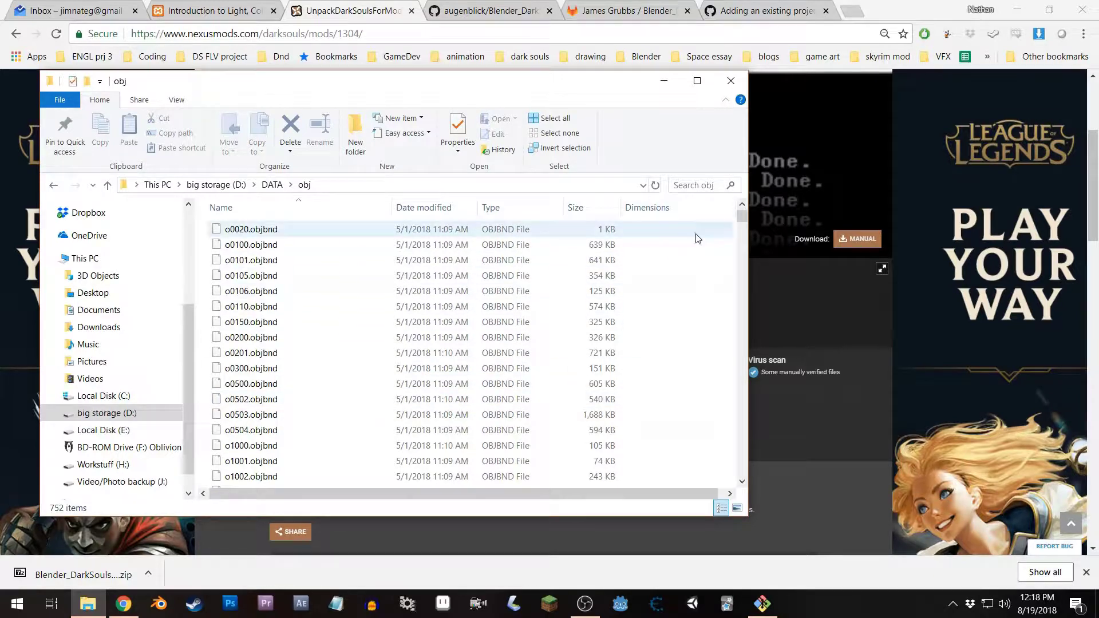
pyautogui.moveTo(742, 218); pyautogui.dragTo(743, 324)
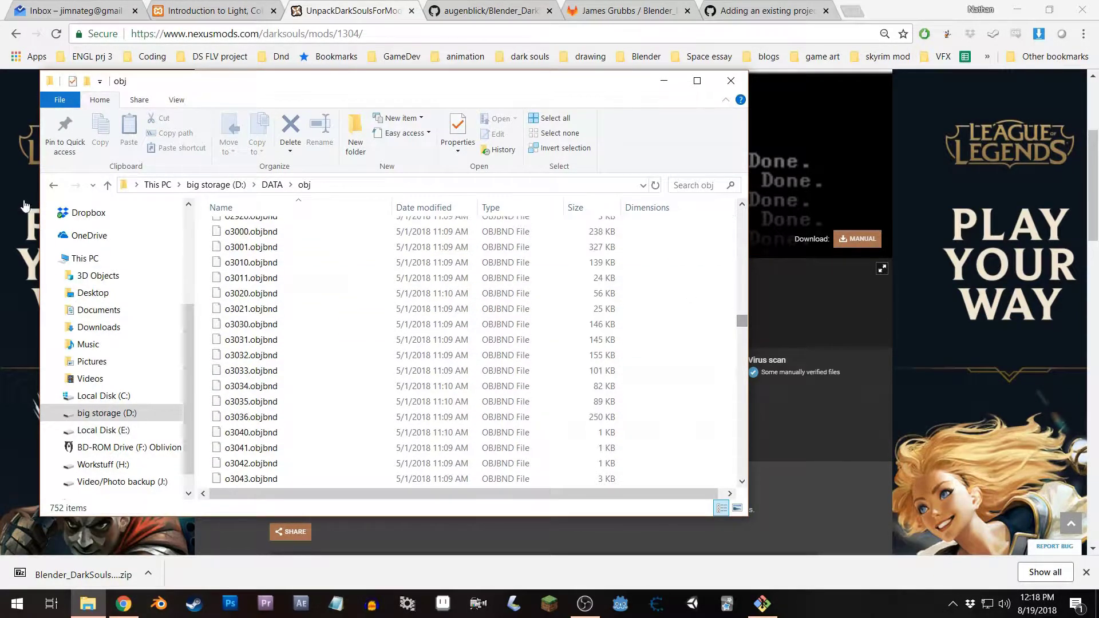
pyautogui.click(53, 185)
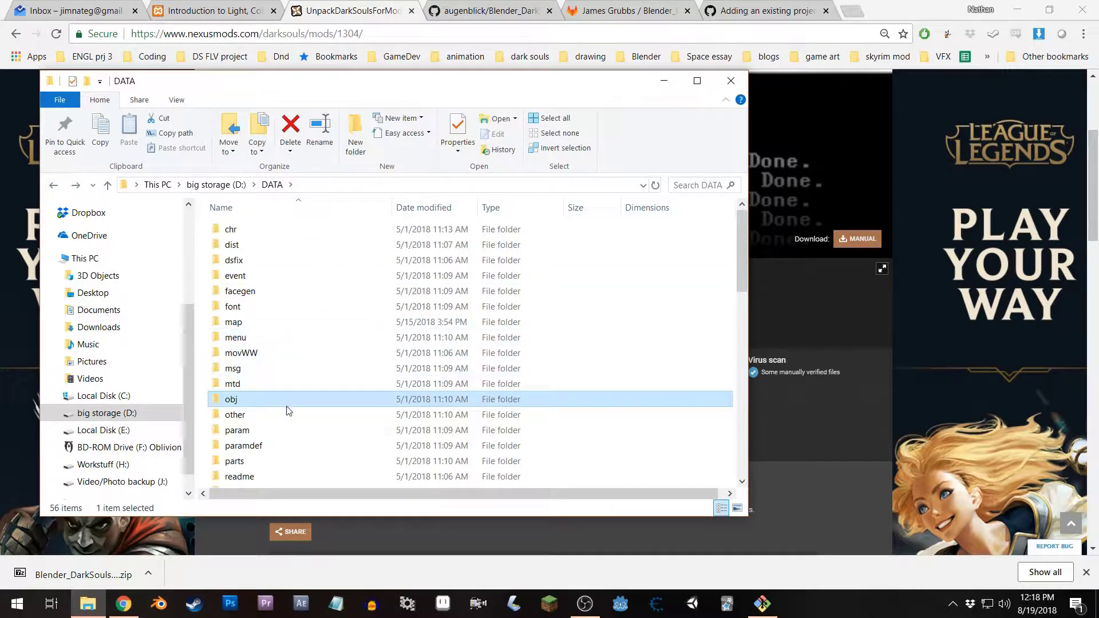
pyautogui.doubleClick(246, 462)
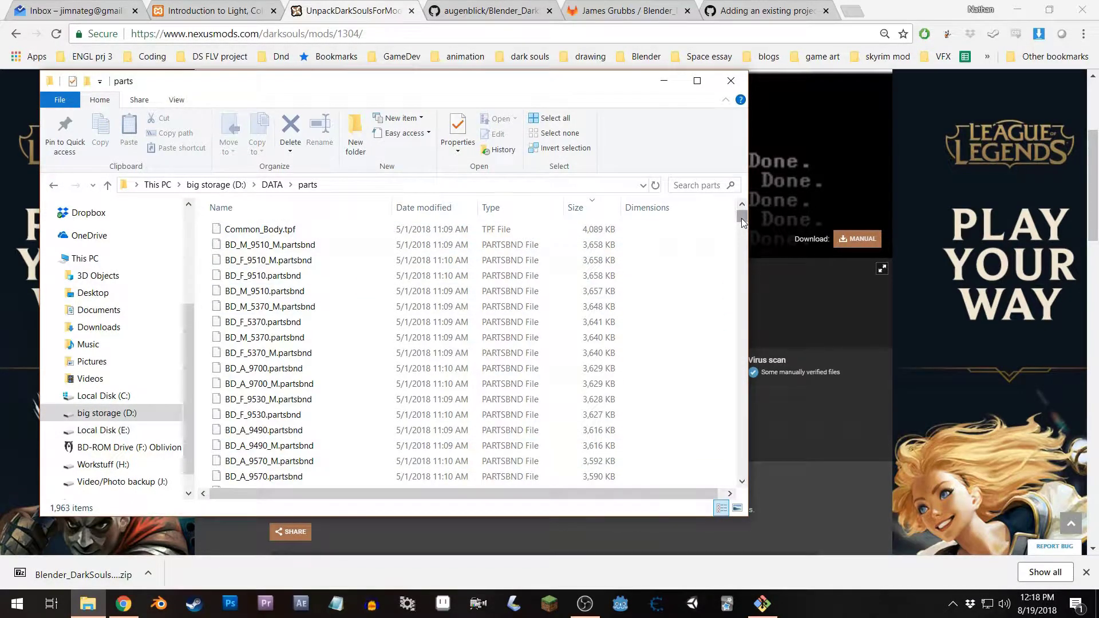
pyautogui.moveTo(742, 218); pyautogui.dragTo(730, 404)
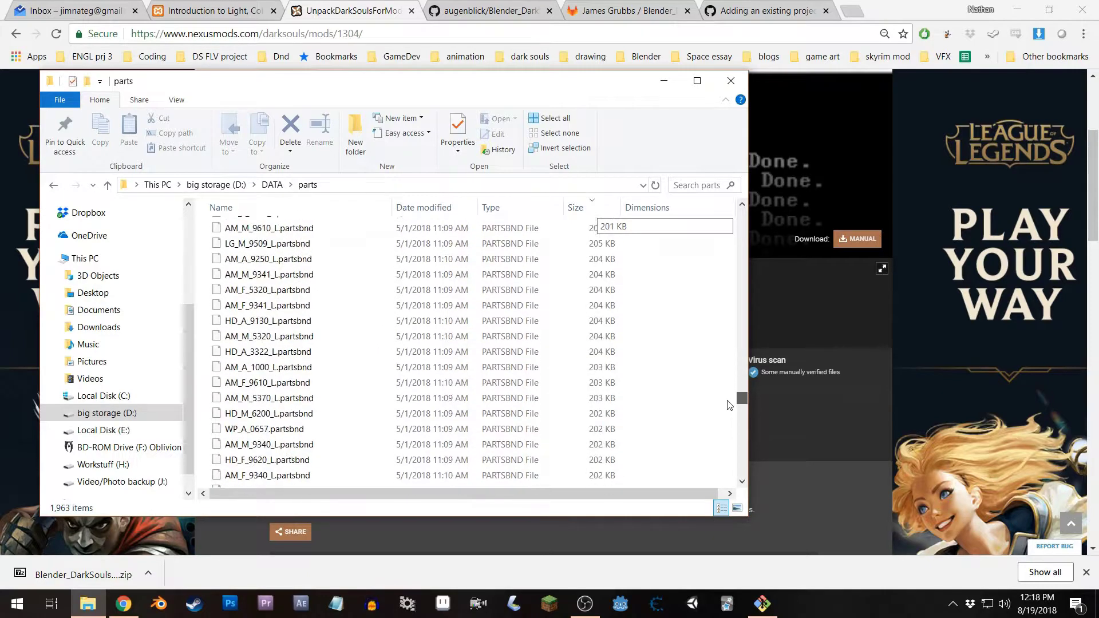
pyautogui.click(54, 187)
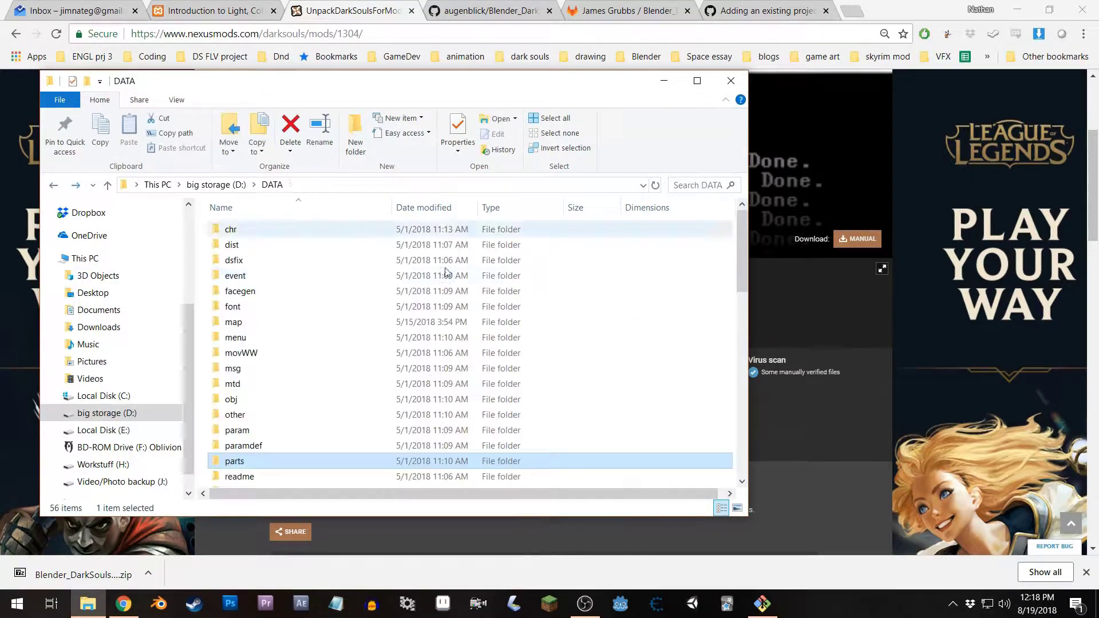
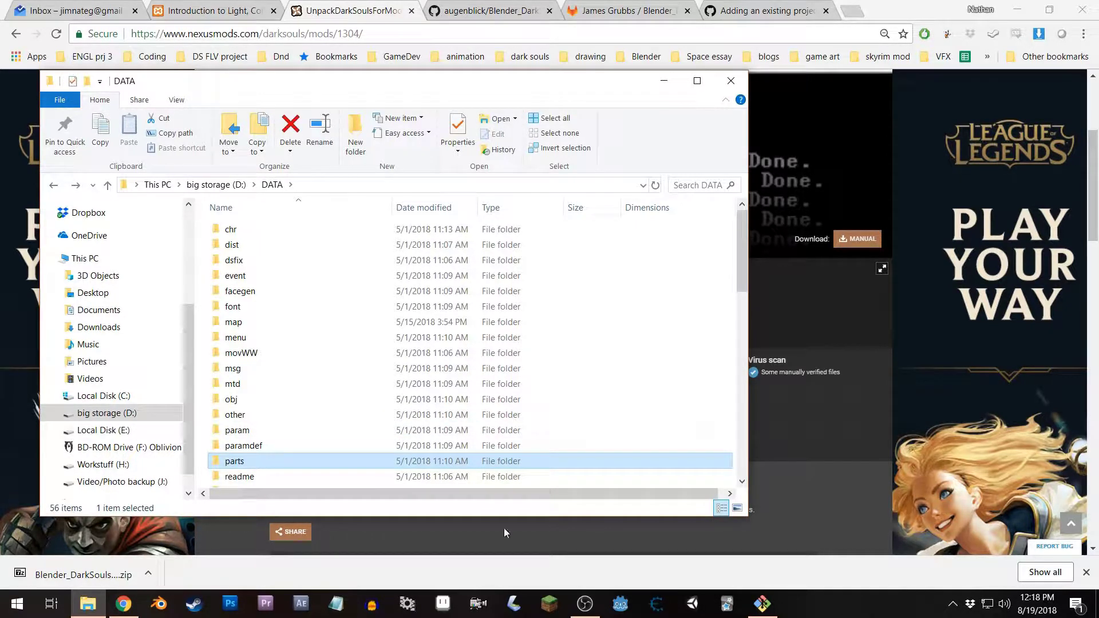
# Return to the browser and open the downloaded Blender_DarkSouls_Import ZIP archive in 7-Zip
pyautogui.click(373, 5)
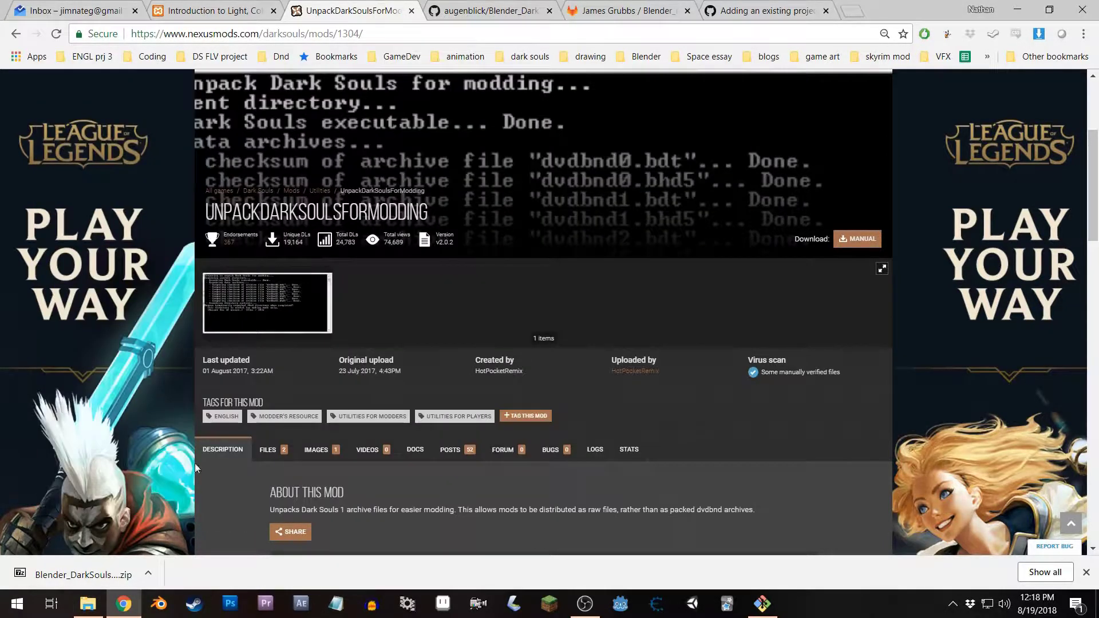
pyautogui.moveTo(72, 576); pyautogui.dragTo(68, 579)
pyautogui.click(71, 576)
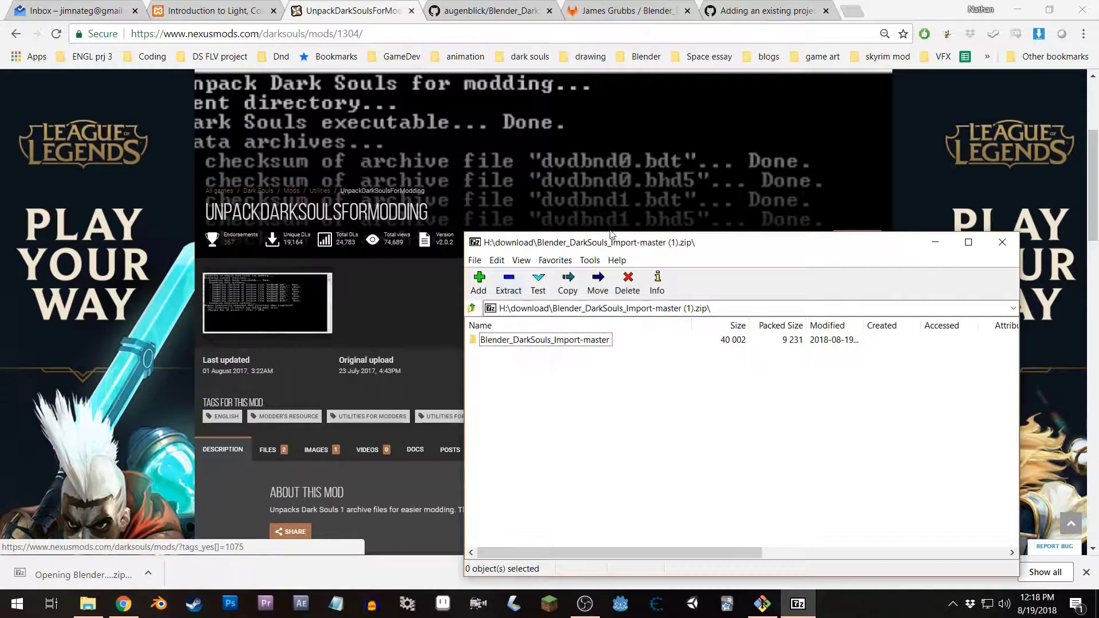
# In File Explorer, open the addons folder at C:\Program Files\Blender Foundation\Blender\2.79\scripts\addons
pyautogui.click(87, 604)
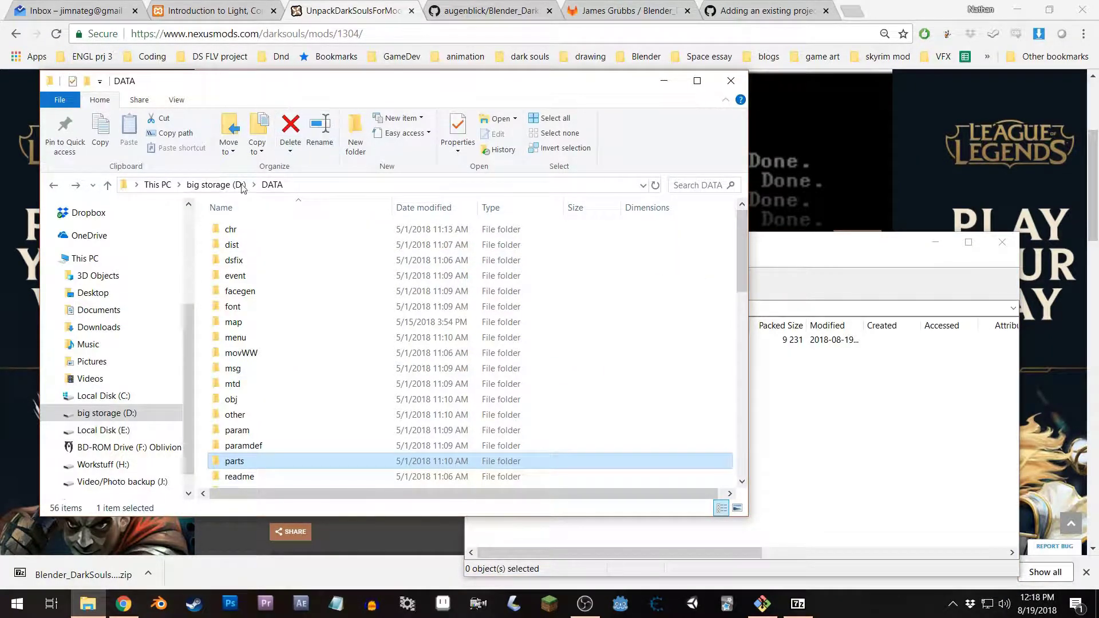
pyautogui.click(122, 397)
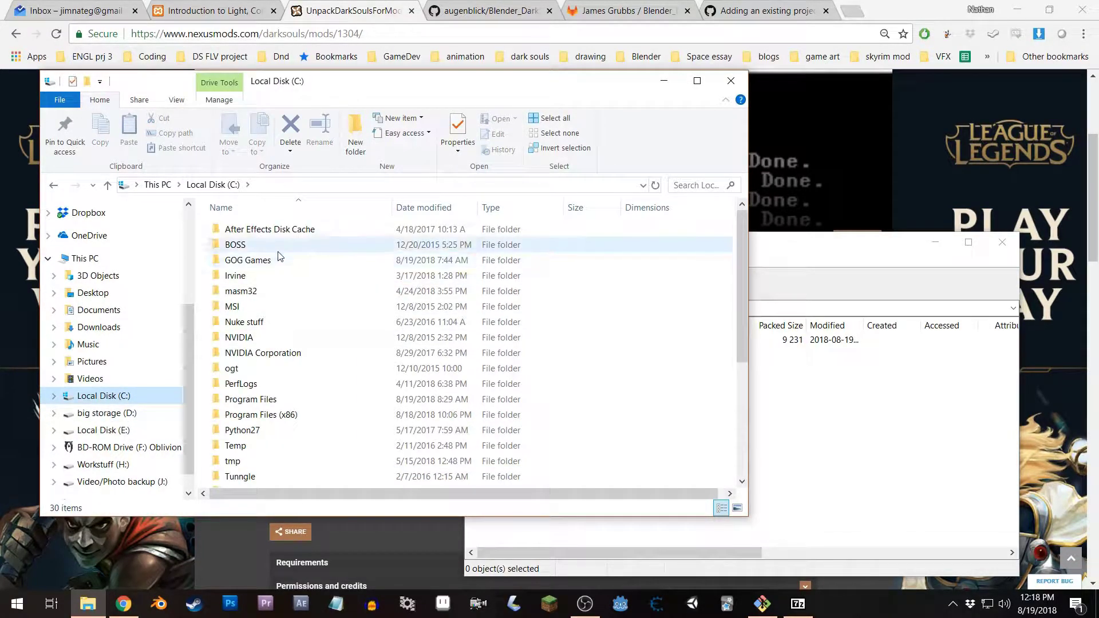
pyautogui.doubleClick(289, 399)
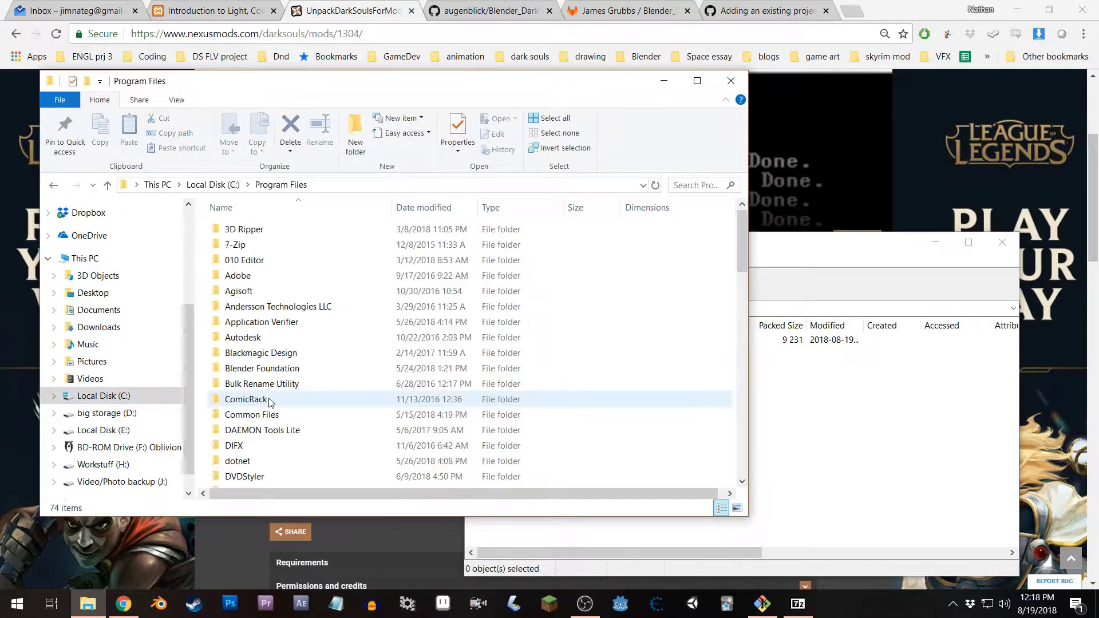
pyautogui.doubleClick(260, 368)
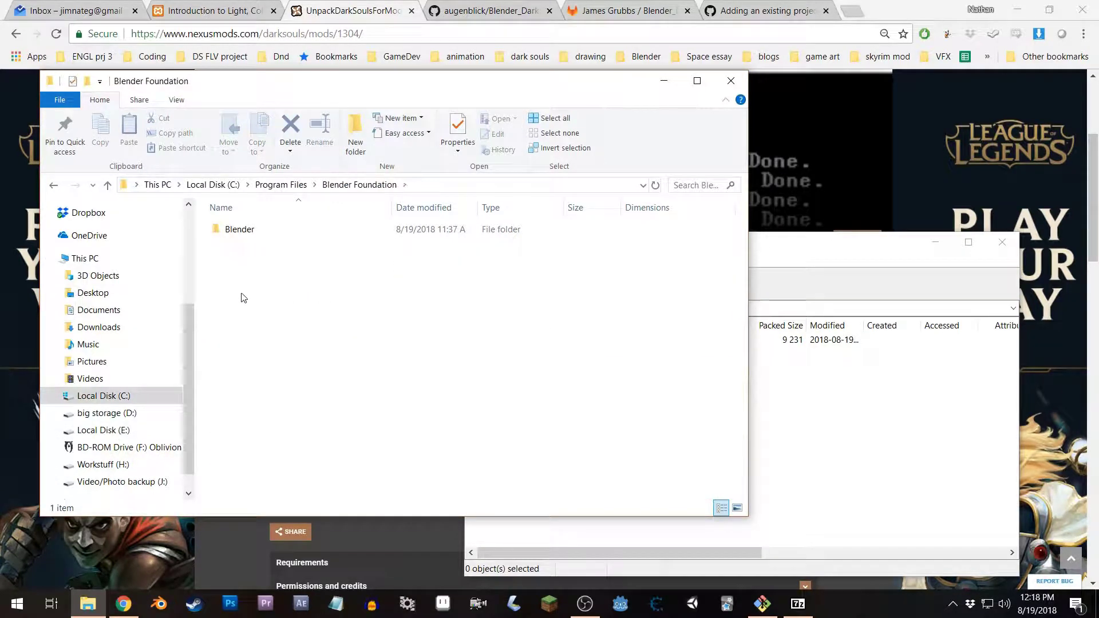
pyautogui.doubleClick(240, 230)
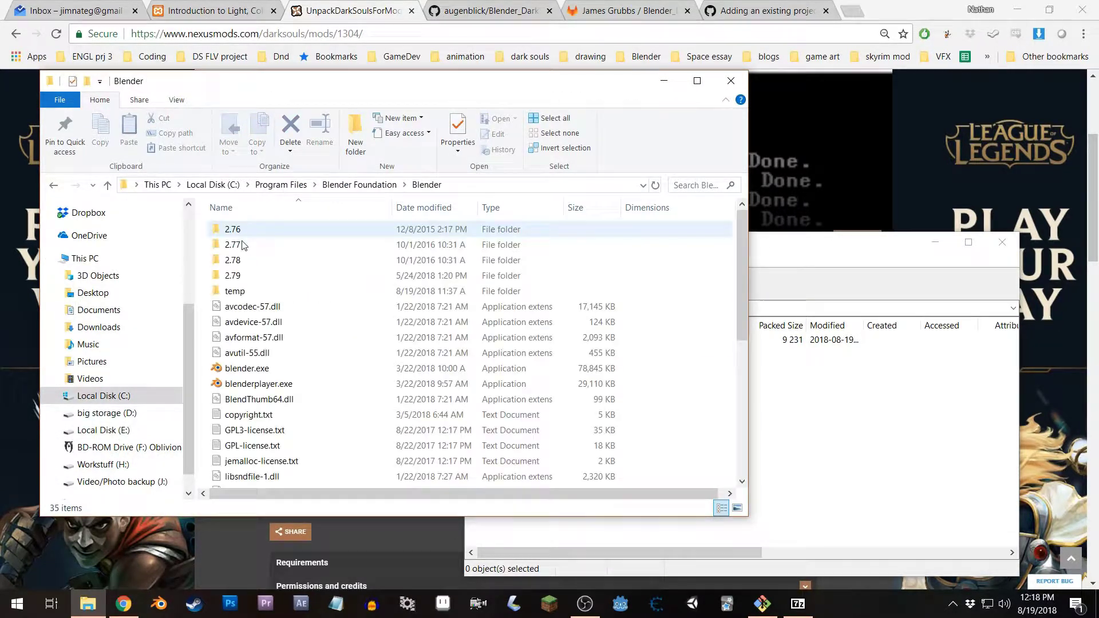
pyautogui.doubleClick(240, 277)
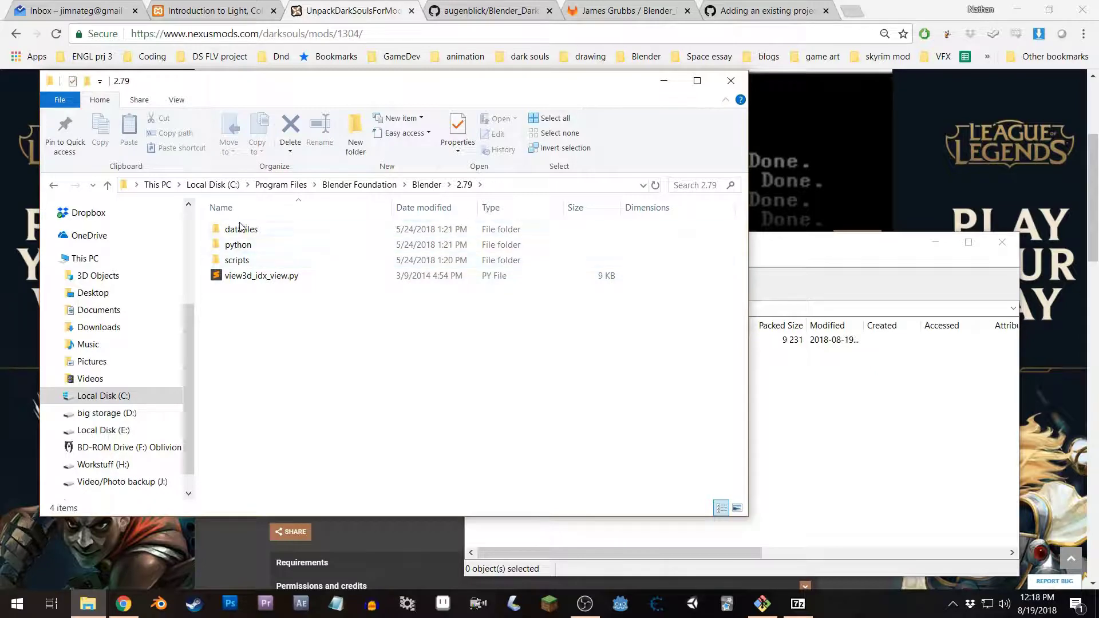
pyautogui.doubleClick(244, 265)
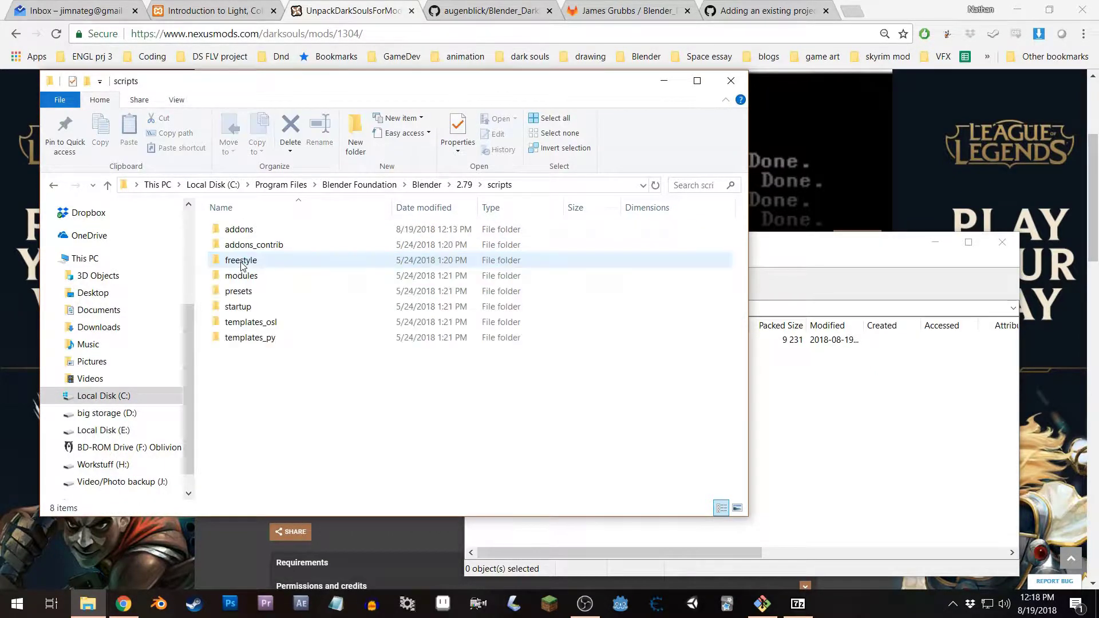
pyautogui.doubleClick(248, 232)
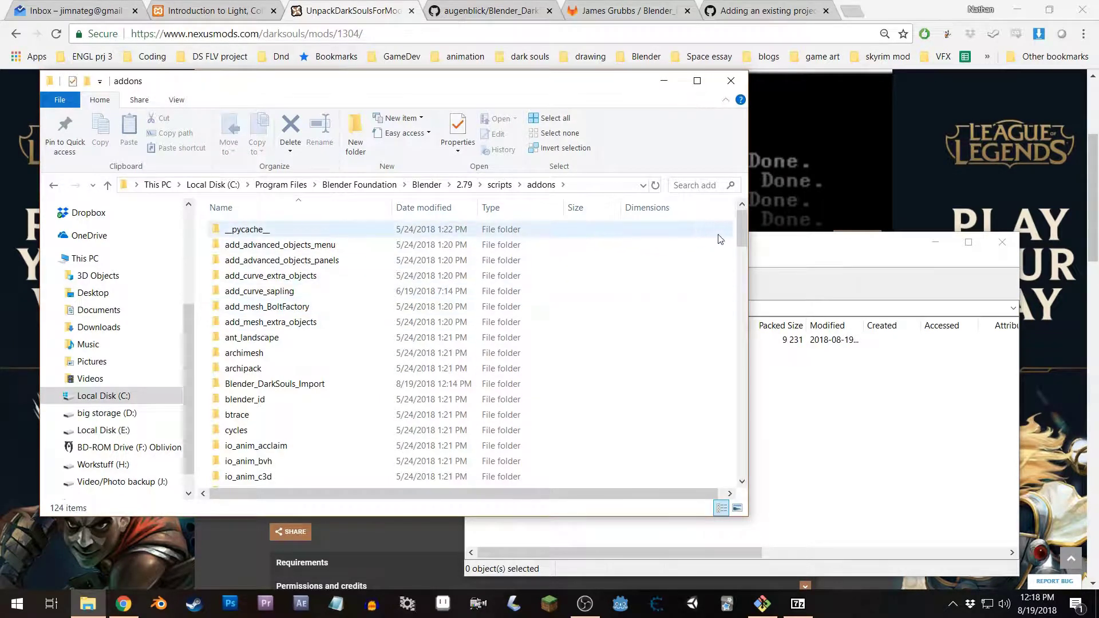
pyautogui.moveTo(740, 222)
pyautogui.mouseDown()
pyautogui.moveTo(732, 380)
pyautogui.moveTo(740, 220)
pyautogui.mouseUp()
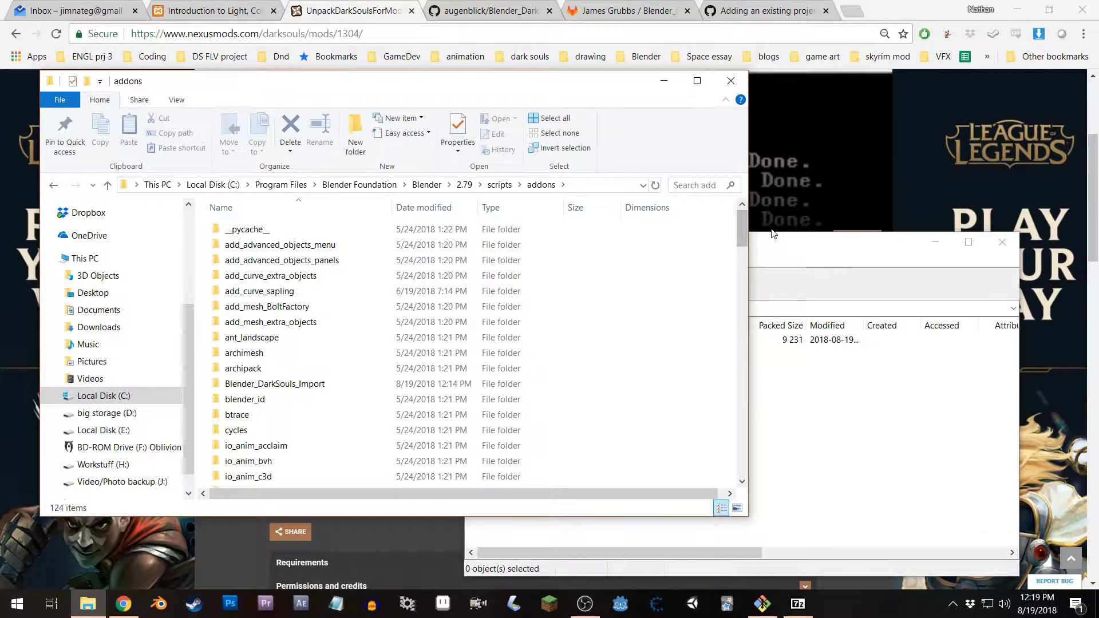
# Delete the old Blender_DarkSouls_Import folder from addons and copy in Blender_DarkSouls_Import-master from the open archive
pyautogui.click(311, 385)
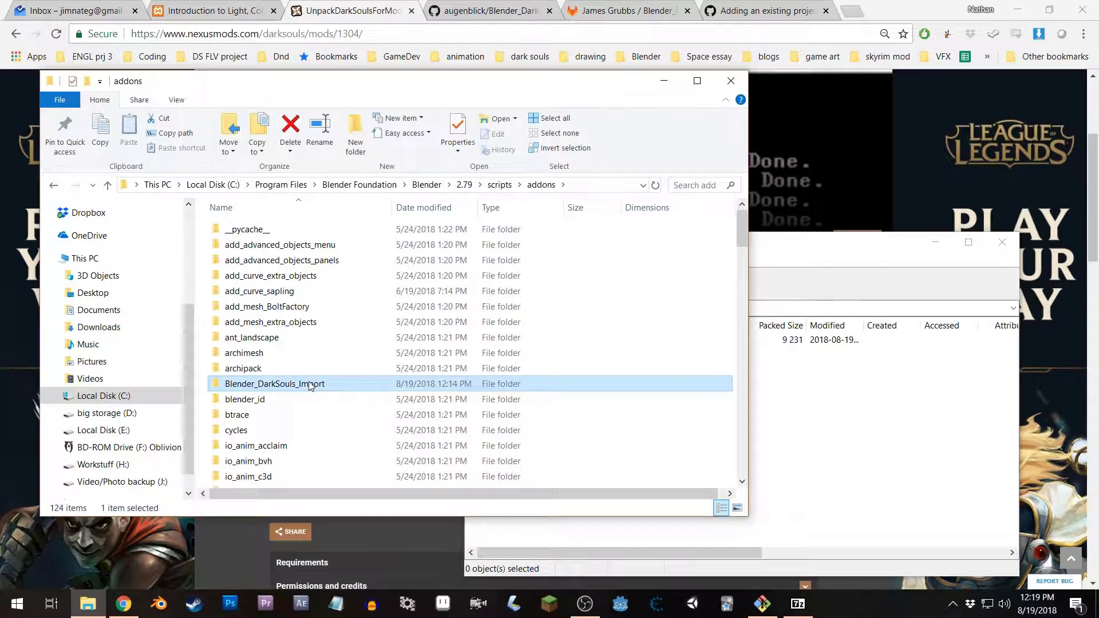
pyautogui.press('Delete')
pyautogui.click(804, 289)
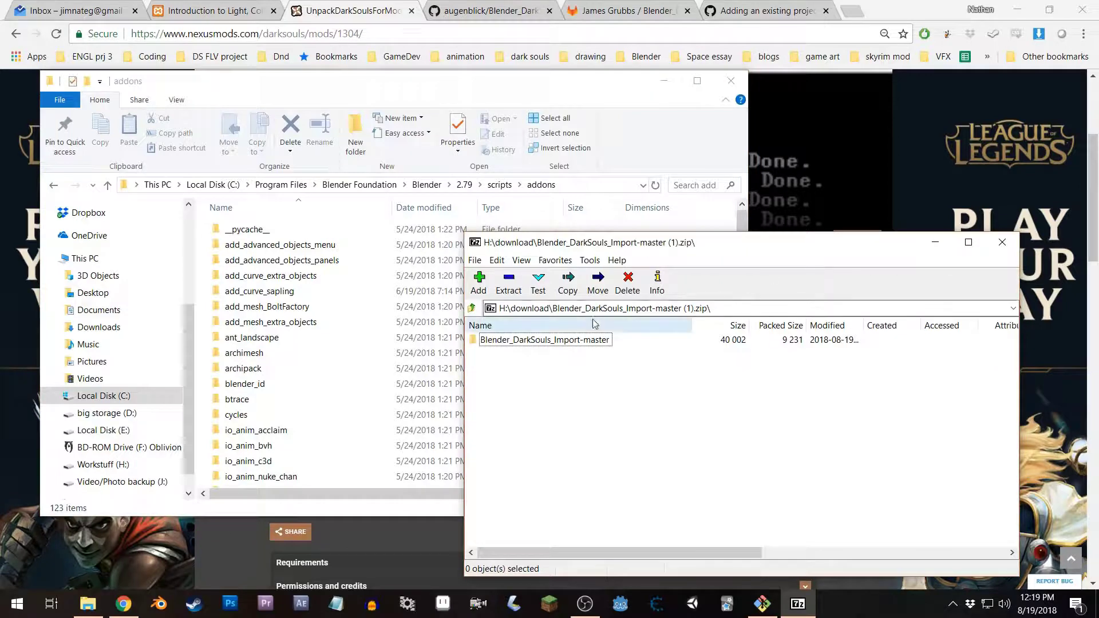
pyautogui.moveTo(552, 341); pyautogui.dragTo(679, 213)
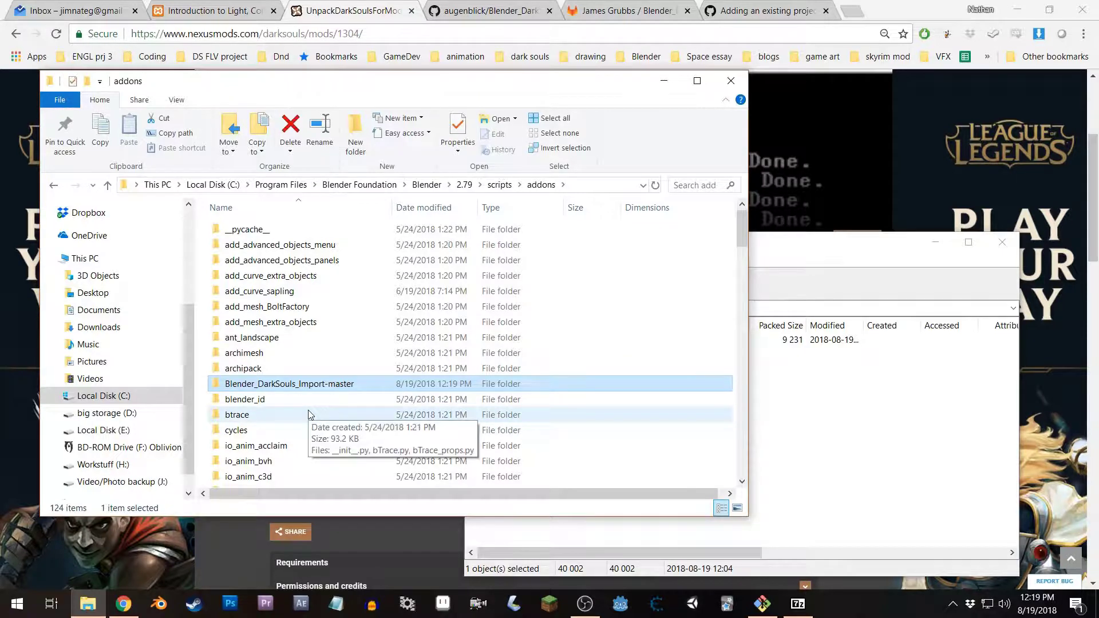
# Rename the copied Blender_DarkSouls_Import-master folder as Blender_DarkSouls_Import
pyautogui.press('F2')
pyautogui.click(363, 384)
pyautogui.press('BackSpace')
pyautogui.press('BackSpace')
pyautogui.press('BackSpace')
pyautogui.press('BackSpace')
pyautogui.press('BackSpace')
pyautogui.press('BackSpace')
pyautogui.press('BackSpace')
pyautogui.press('Return')
pyautogui.click(336, 428)
# Launch Blender, dismiss the splash screen and open the User Preferences
pyautogui.click(154, 609)
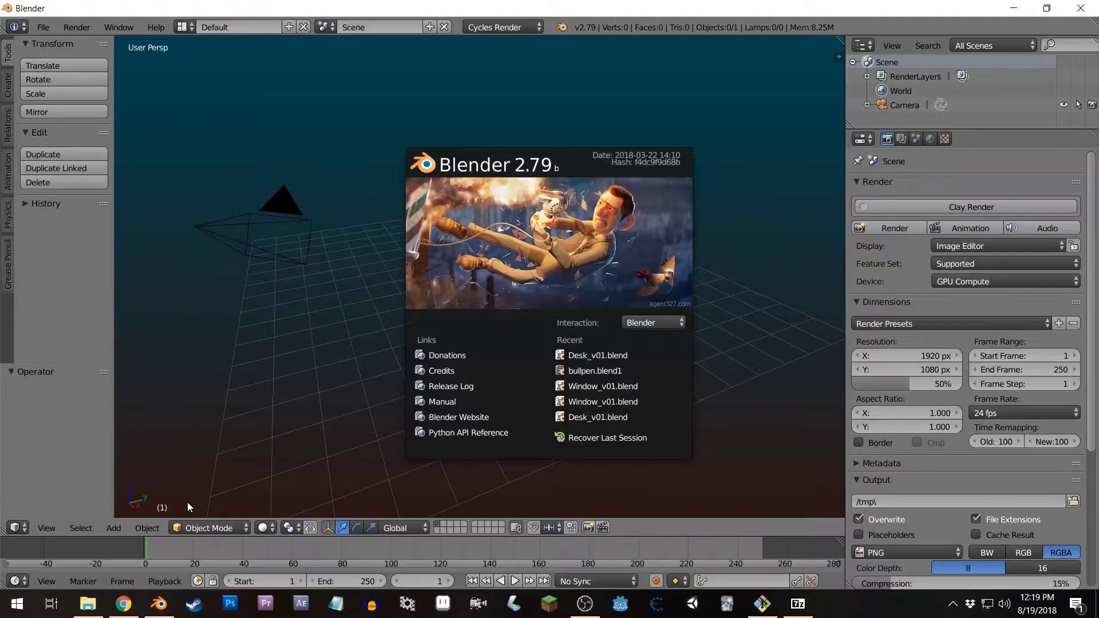
pyautogui.click(517, 243)
pyautogui.click(48, 27)
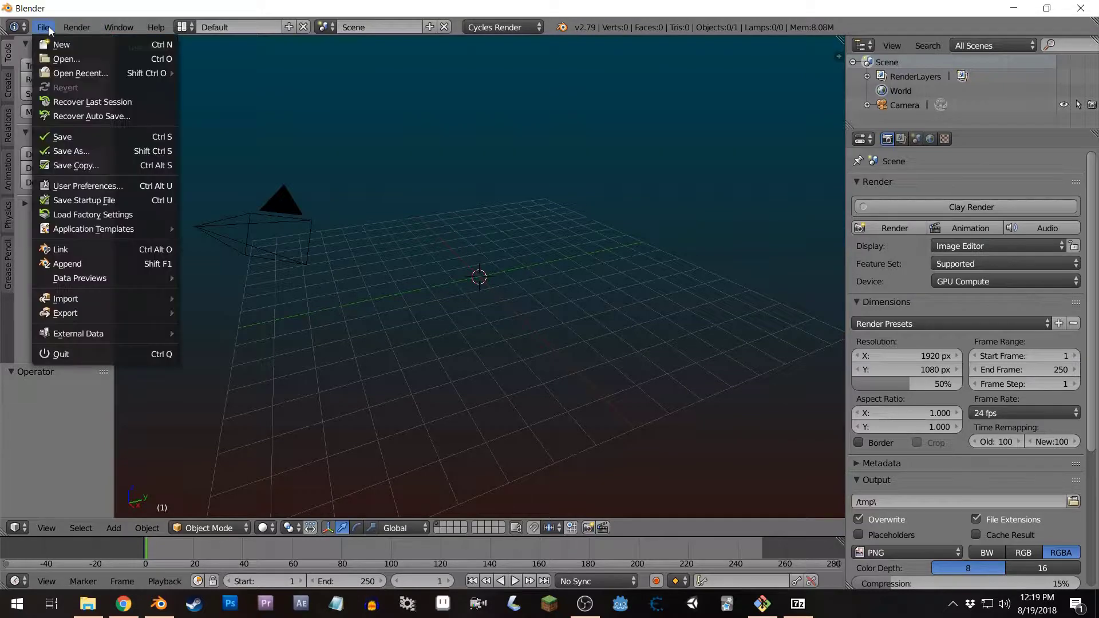
pyautogui.click(79, 181)
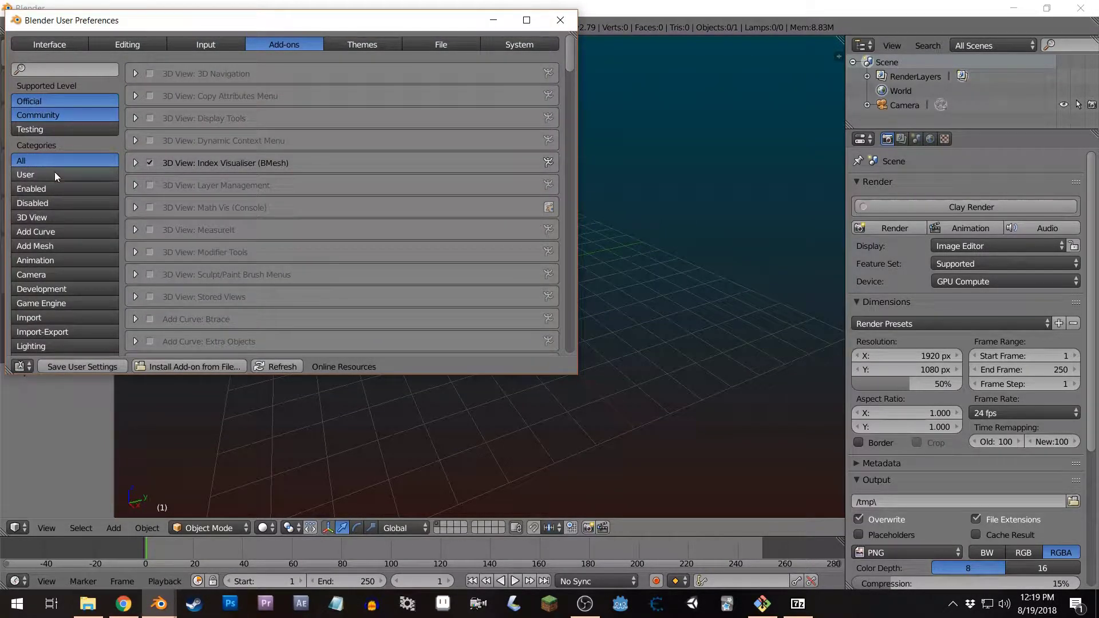
# Search the add-on preferences for "dark" and expand the details of Import-Export: Dark Souls Importer
pyautogui.click(74, 46)
pyautogui.click(117, 46)
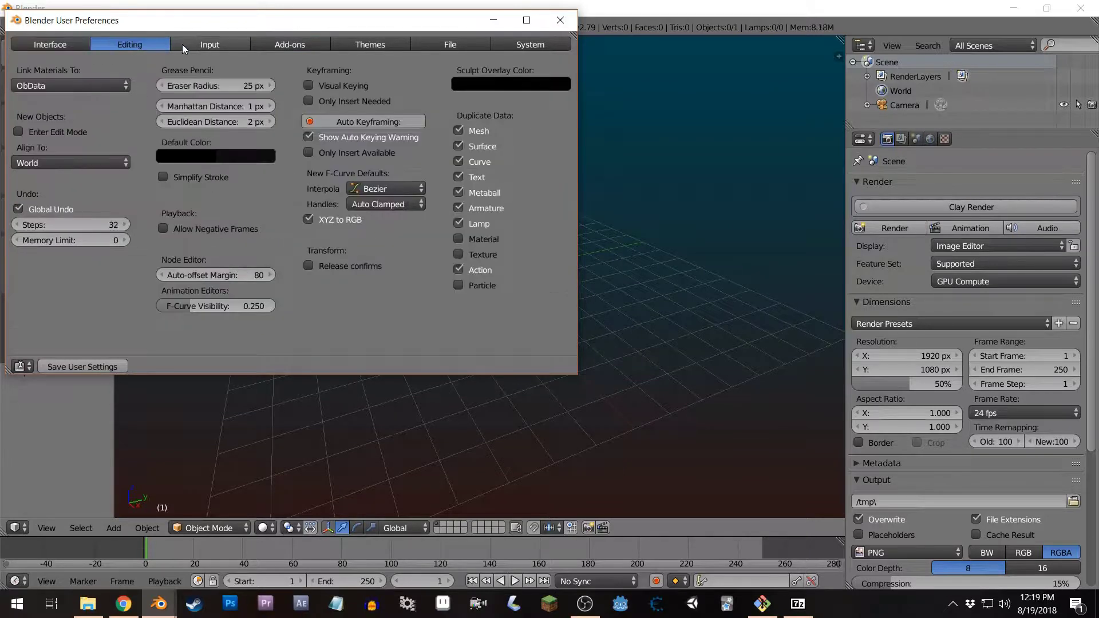
pyautogui.click(201, 46)
pyautogui.click(296, 47)
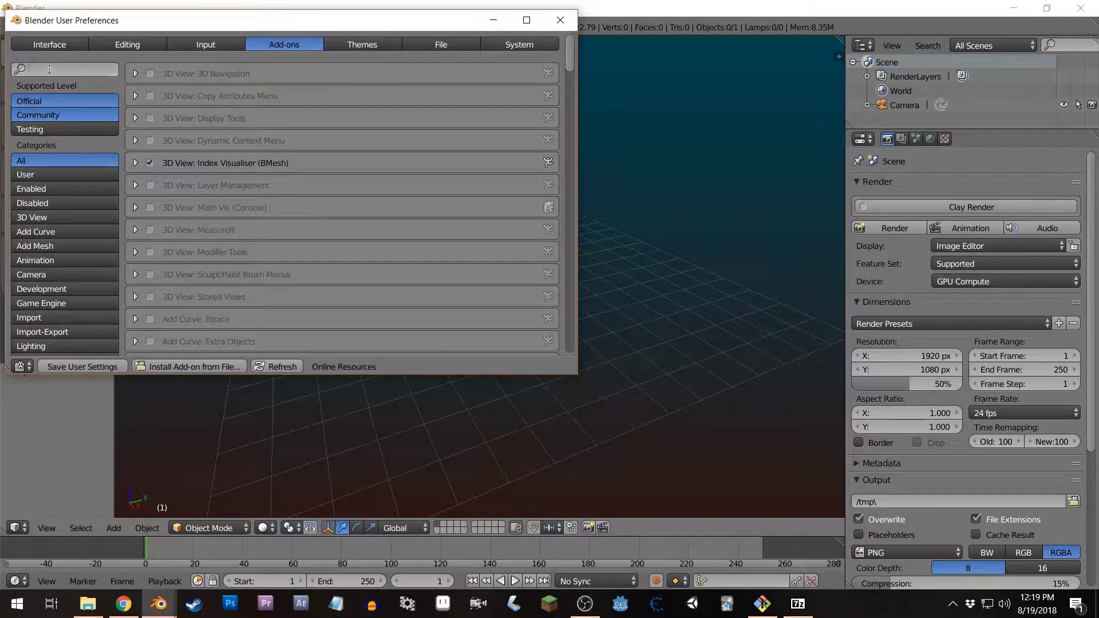
pyautogui.write('dark')
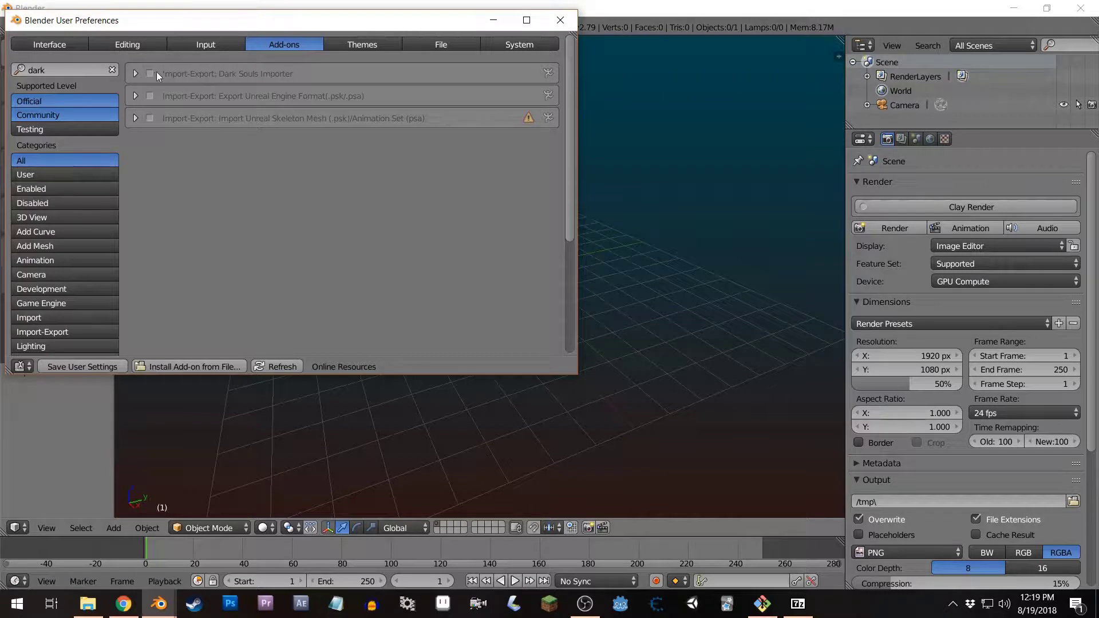
pyautogui.click(136, 74)
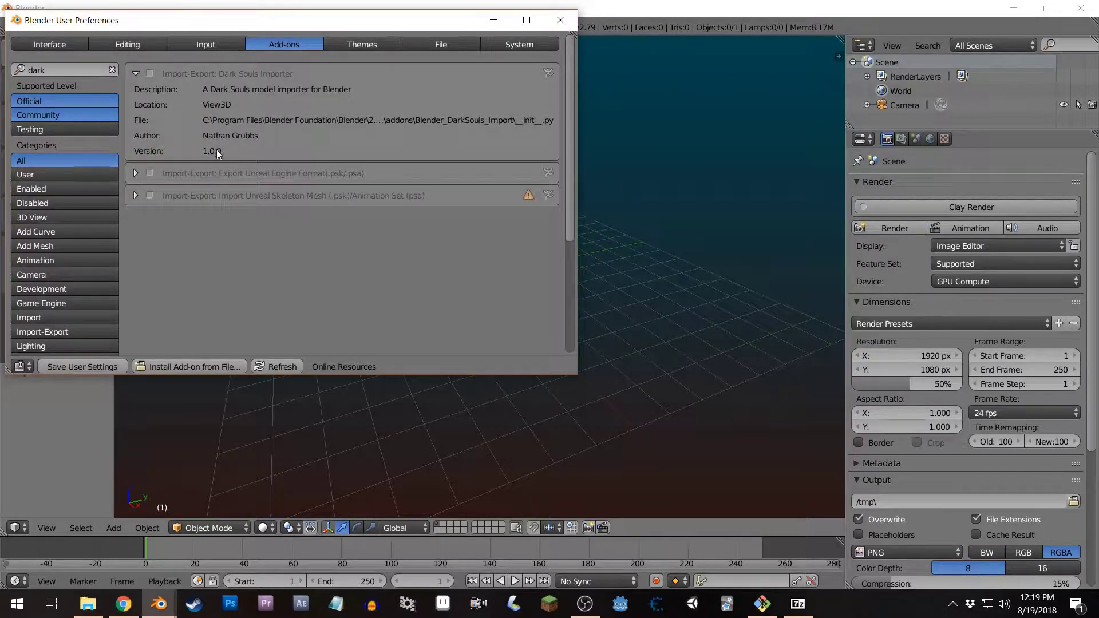
# Enable the Dark Souls Importer add-on, save the user settings and close the preferences
pyautogui.click(150, 75)
pyautogui.moveTo(165, 22); pyautogui.dragTo(345, 36)
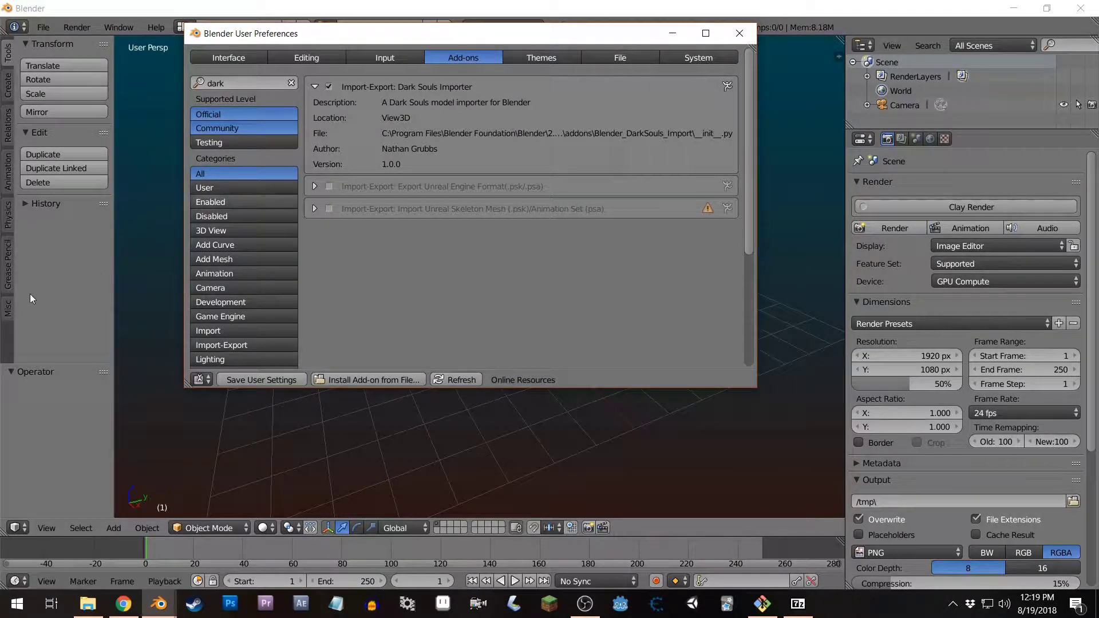
pyautogui.click(328, 86)
pyautogui.click(329, 86)
pyautogui.click(328, 85)
pyautogui.click(328, 86)
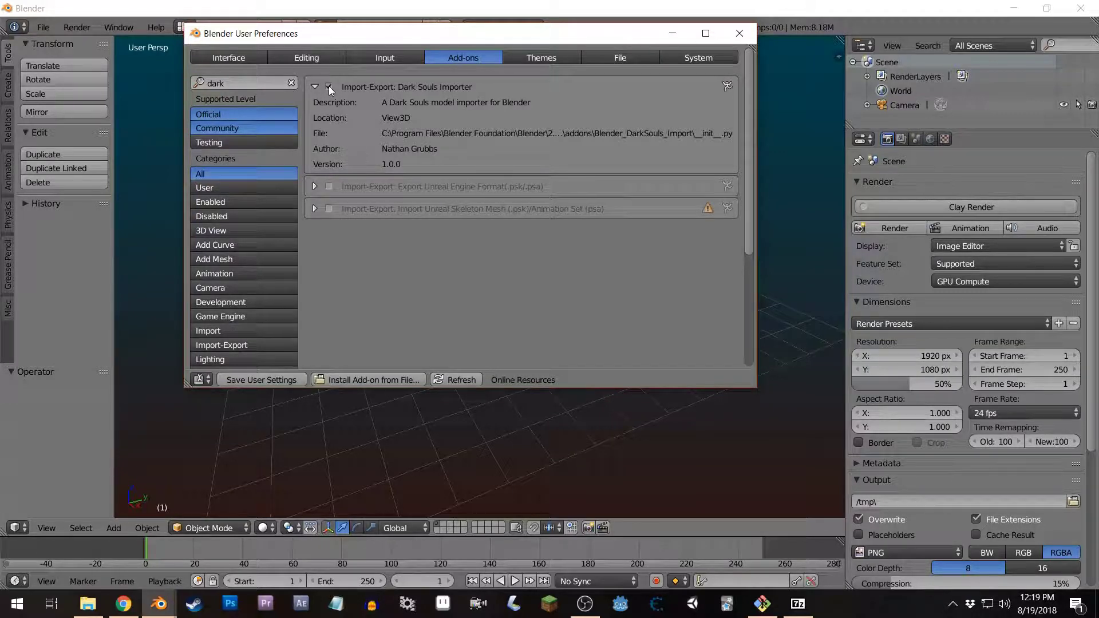
pyautogui.click(281, 380)
pyautogui.click(739, 32)
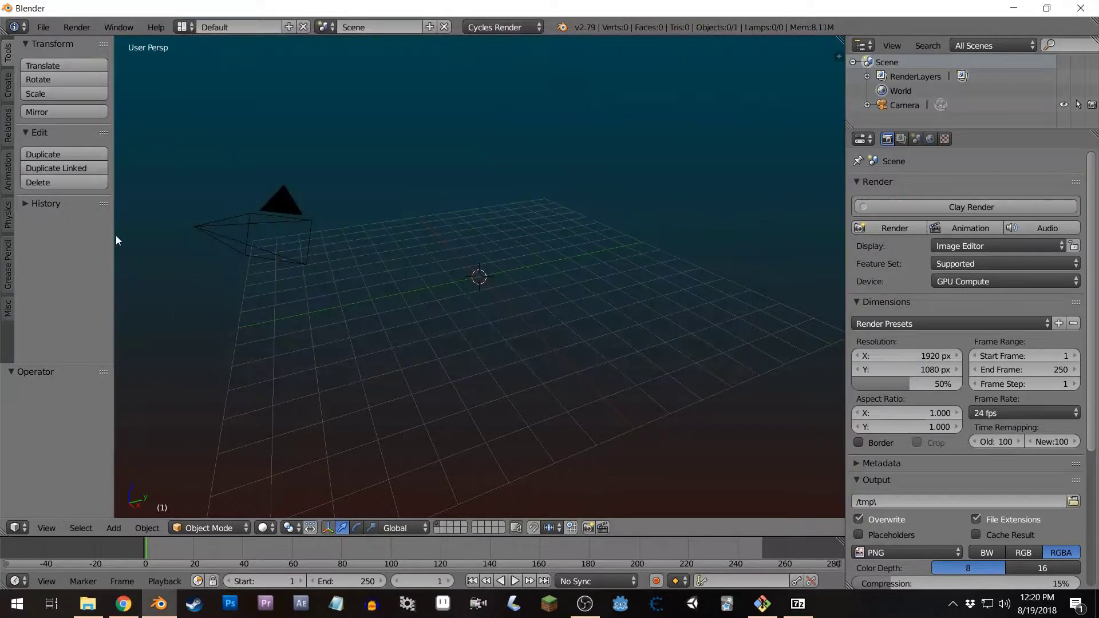
# Show the Dark Souls Panel in the widened tool shelf and start choosing a model file to import
pyautogui.click(10, 311)
pyautogui.moveTo(114, 201); pyautogui.dragTo(189, 197)
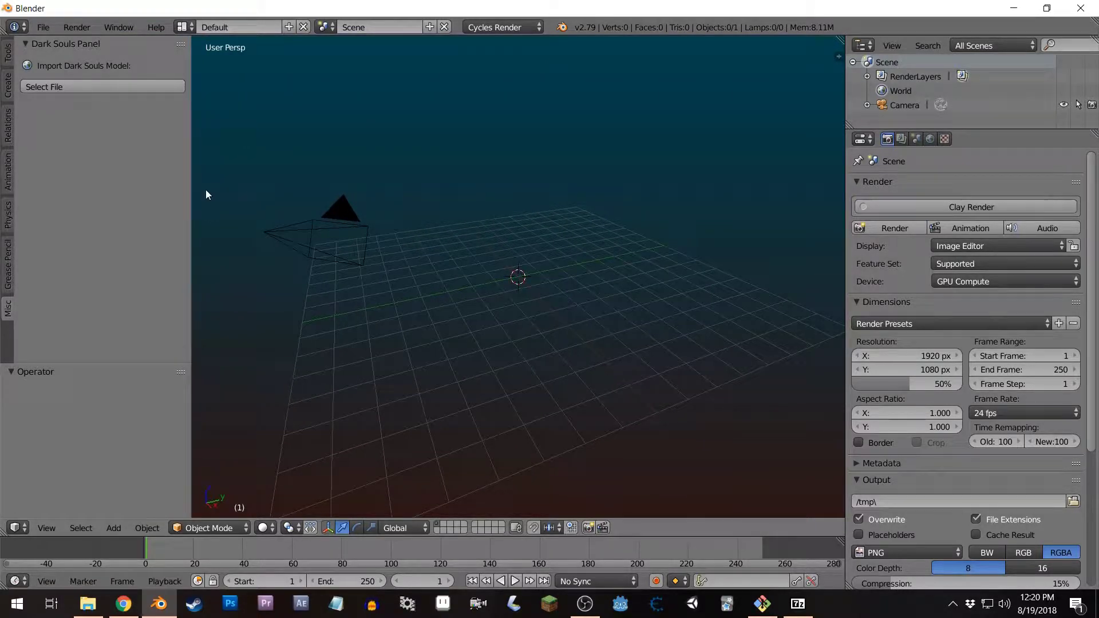
pyautogui.click(109, 87)
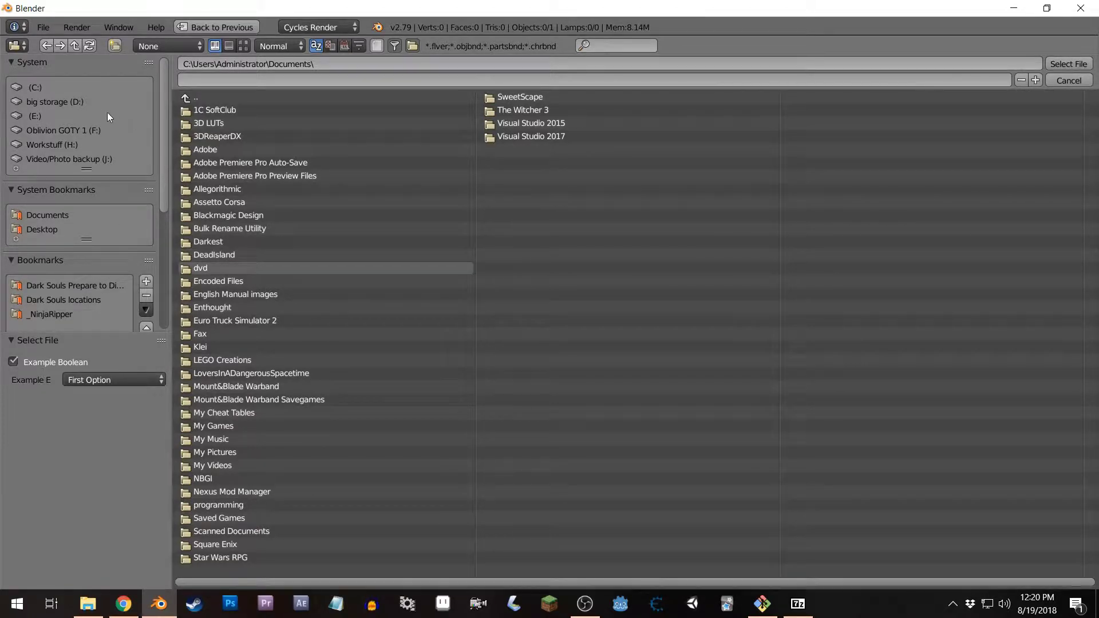
# Import the map model m2033B0A17.flver from D:\DATA\map\m17_00_00_00
pyautogui.click(83, 103)
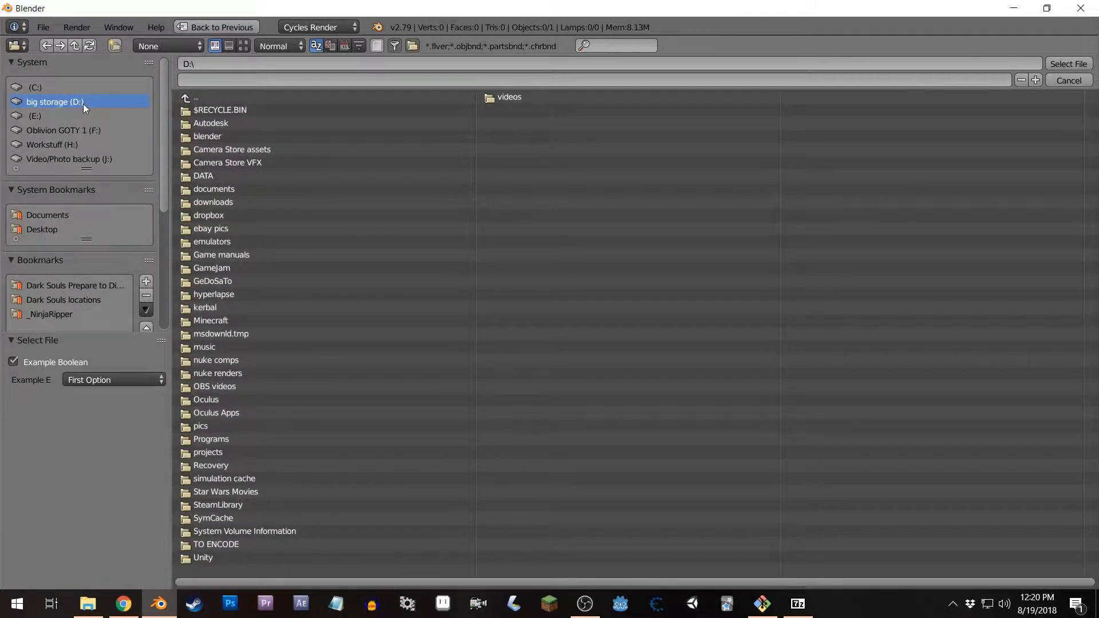
pyautogui.click(208, 170)
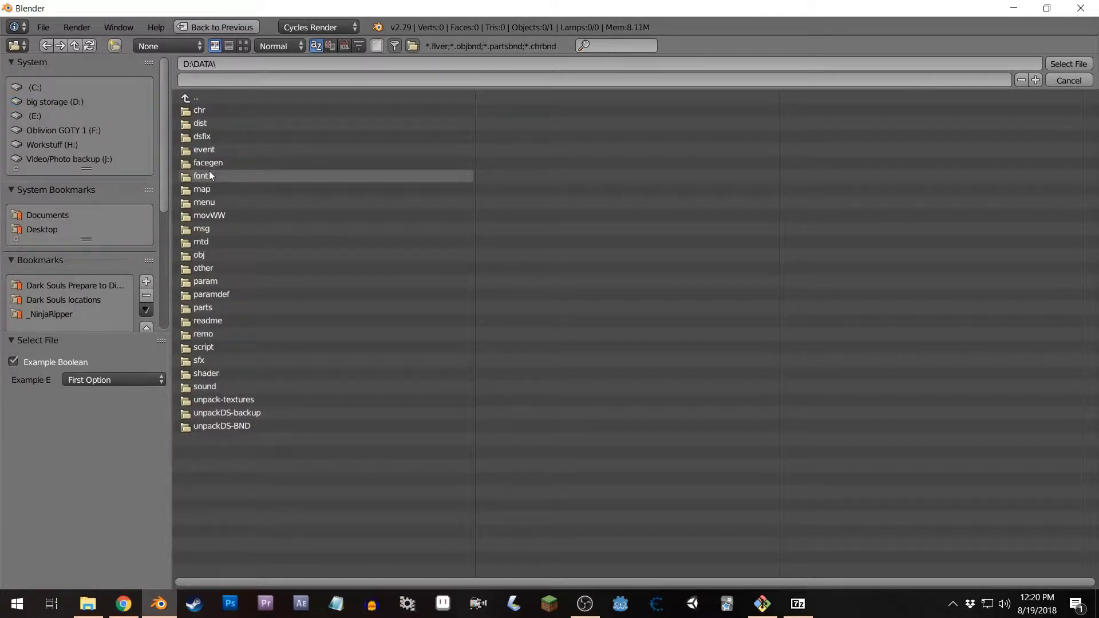
pyautogui.click(57, 102)
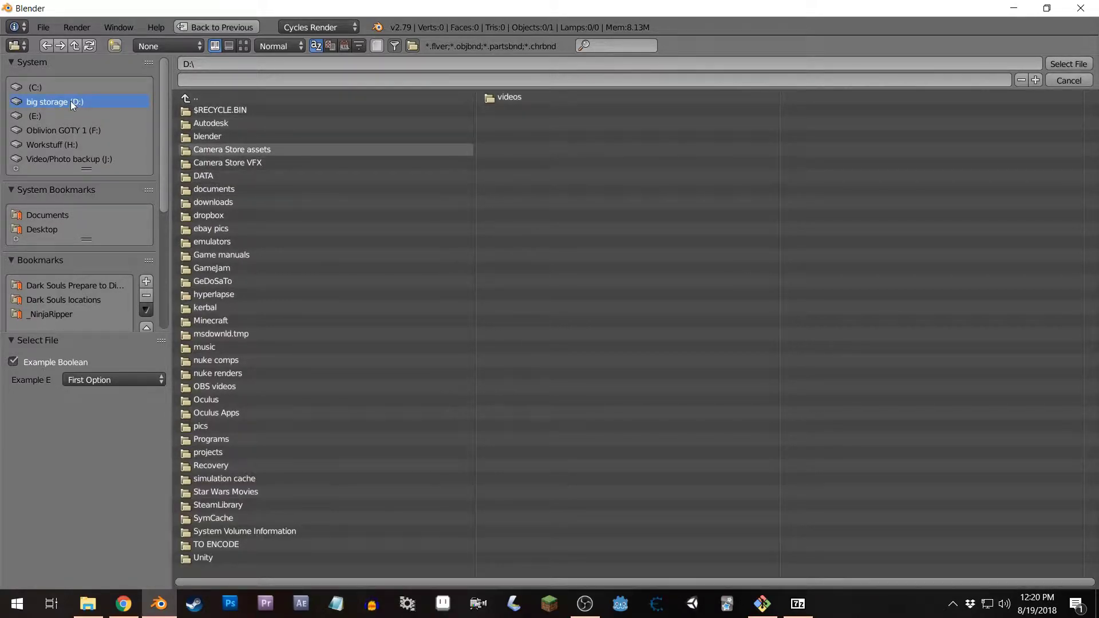
pyautogui.click(208, 174)
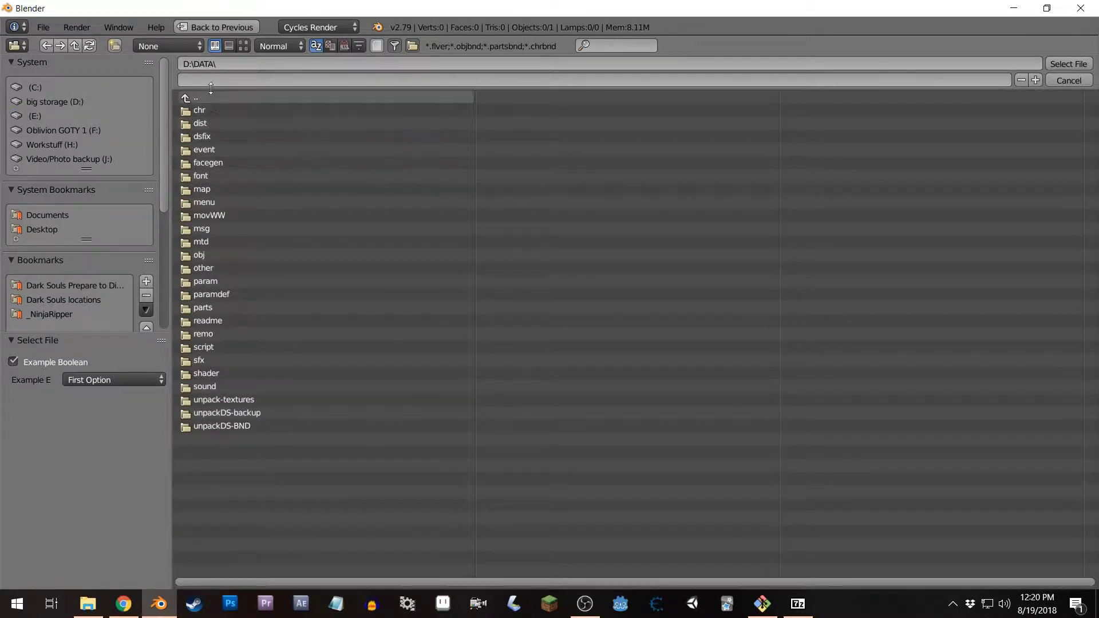
pyautogui.click(204, 191)
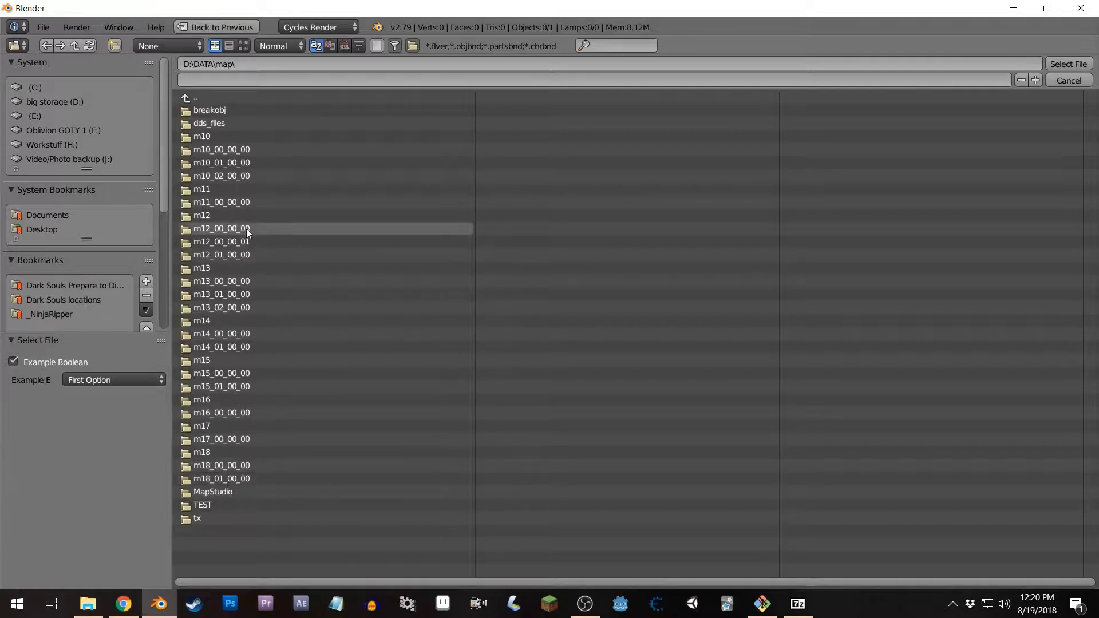
pyautogui.click(231, 439)
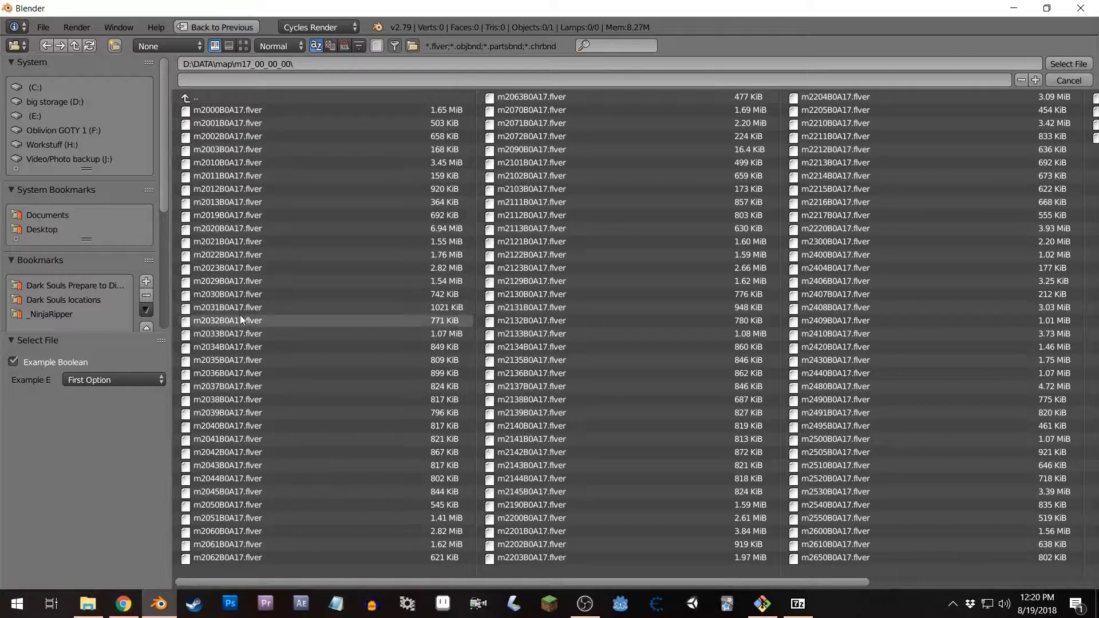
pyautogui.moveTo(300, 579); pyautogui.dragTo(335, 568)
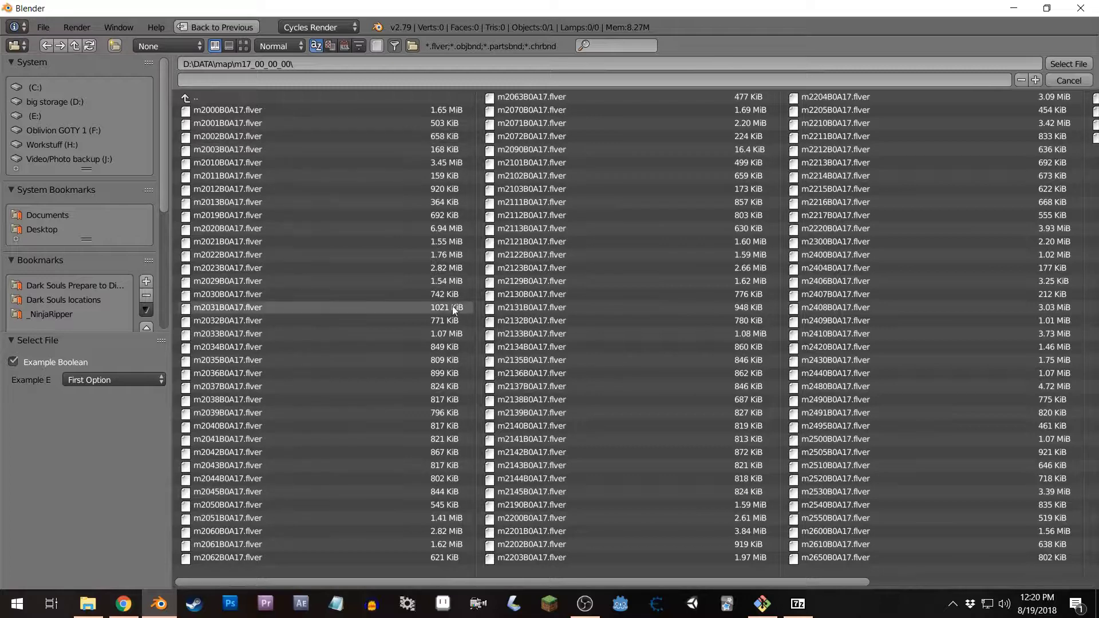
pyautogui.doubleClick(238, 338)
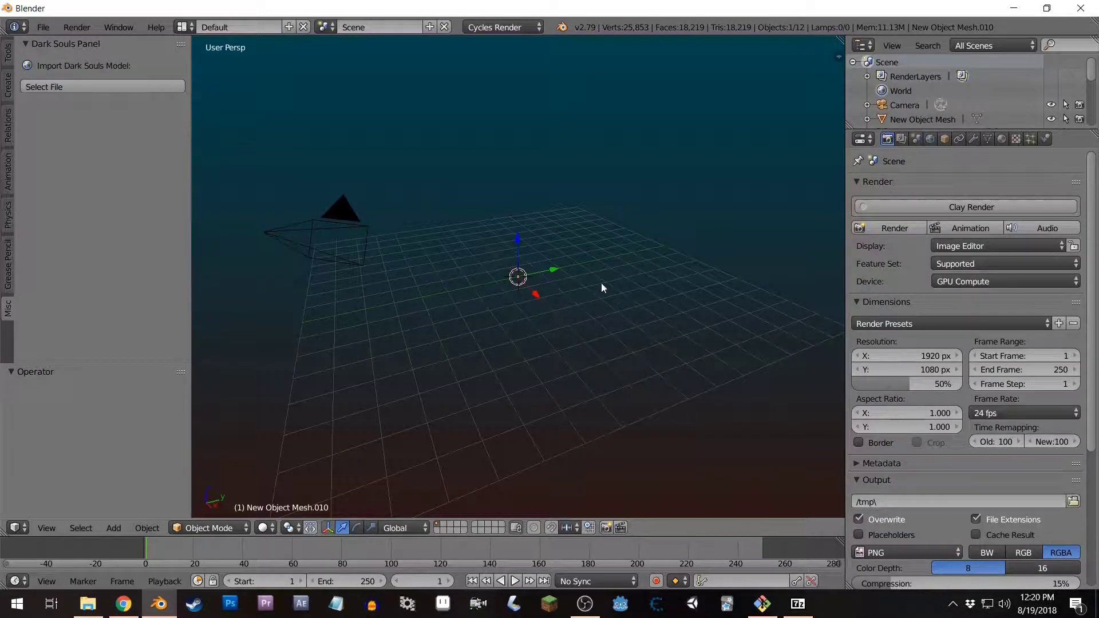
# Inspect the imported model, enlarge the Outliner to list its meshes and select New Object Mesh.001
pyautogui.moveTo(390, 297)
pyautogui.mouseDown(button='middle')
pyautogui.moveTo(548, 302)
pyautogui.moveTo(575, 261)
pyautogui.moveTo(412, 332)
pyautogui.mouseUp(button='middle')
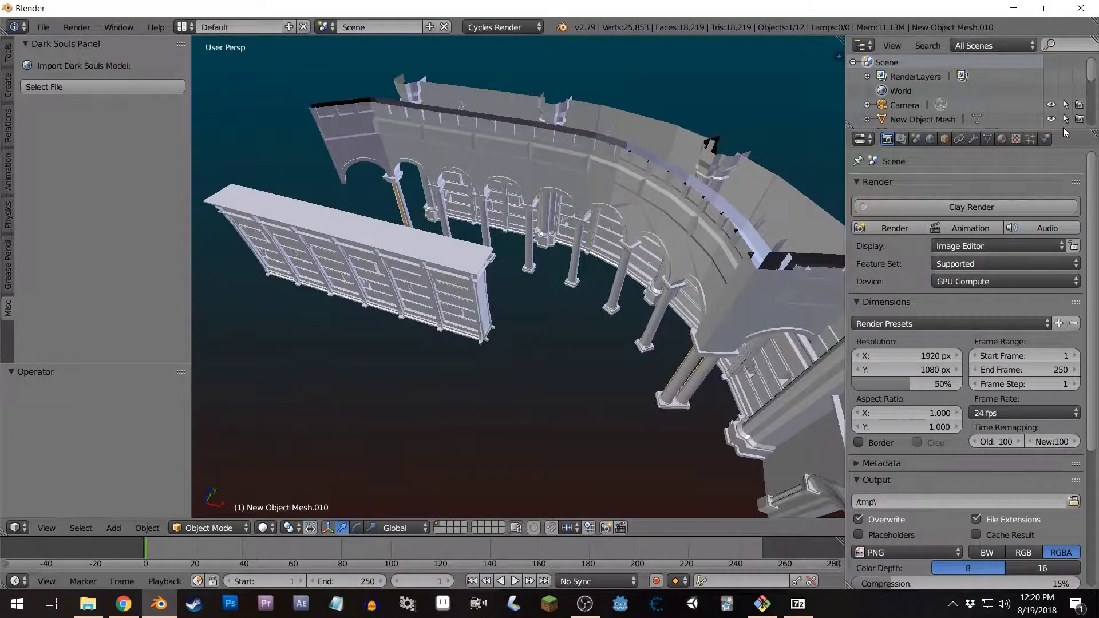
pyautogui.moveTo(1065, 132); pyautogui.dragTo(1047, 341)
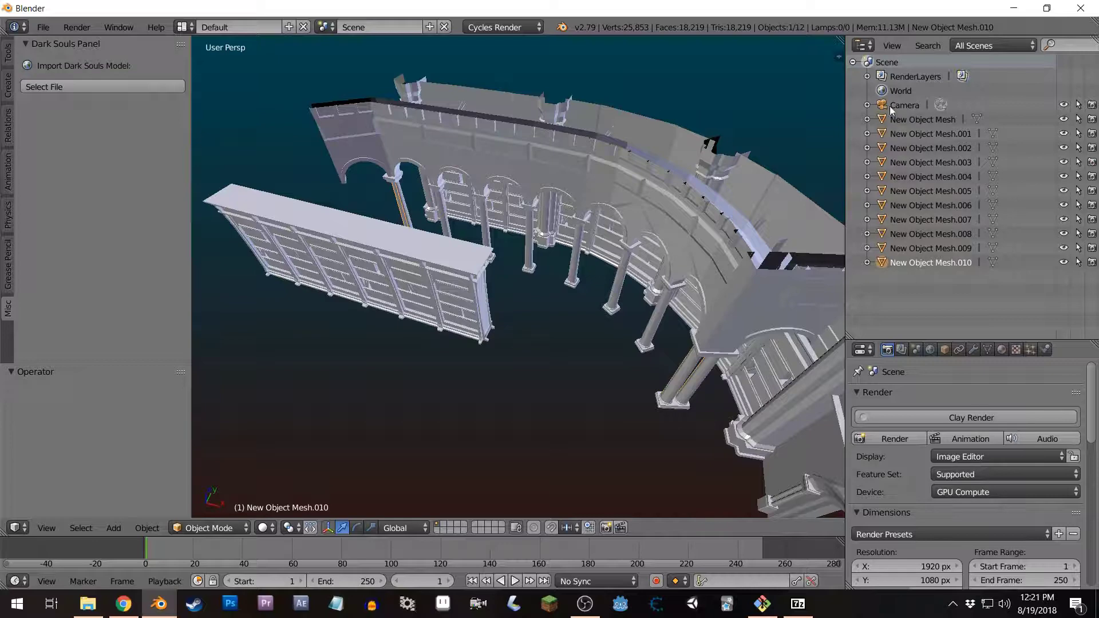
pyautogui.click(931, 133)
pyautogui.rightClick(946, 176)
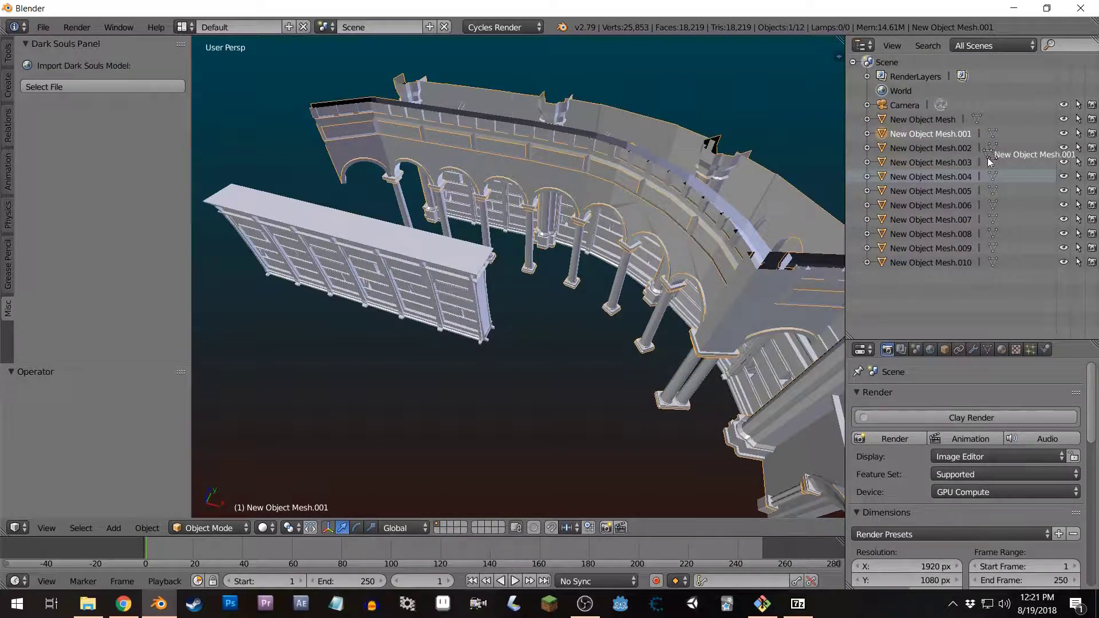
# Parent New Object Mesh.001 through New Object Mesh.010 to New Object Mesh in the Outliner and select that parent
pyautogui.click(917, 248)
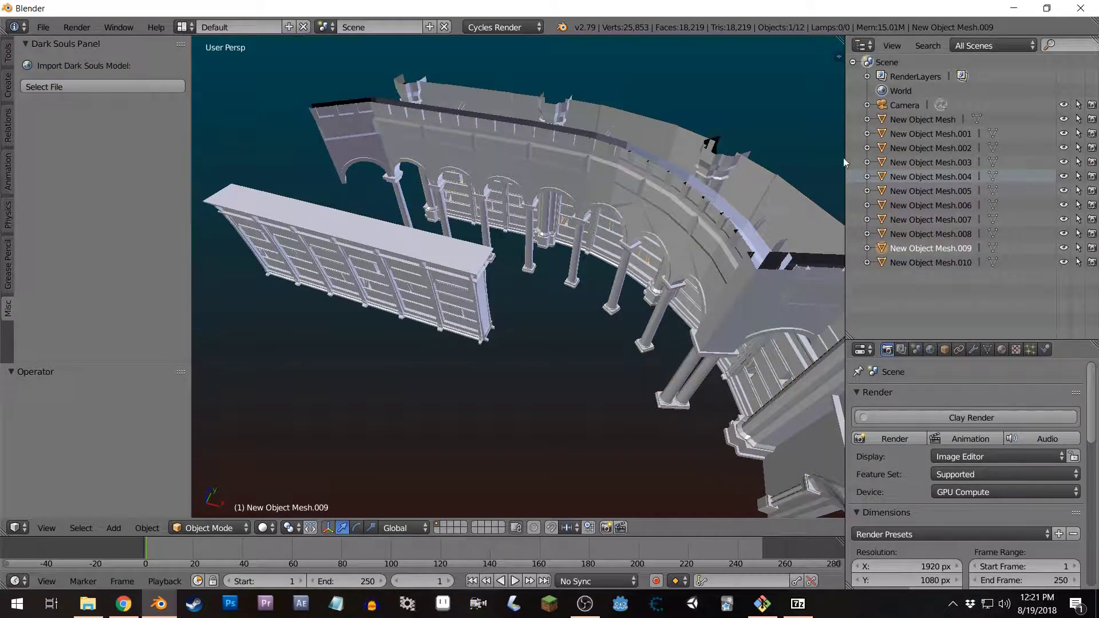
pyautogui.moveTo(884, 135); pyautogui.dragTo(890, 127)
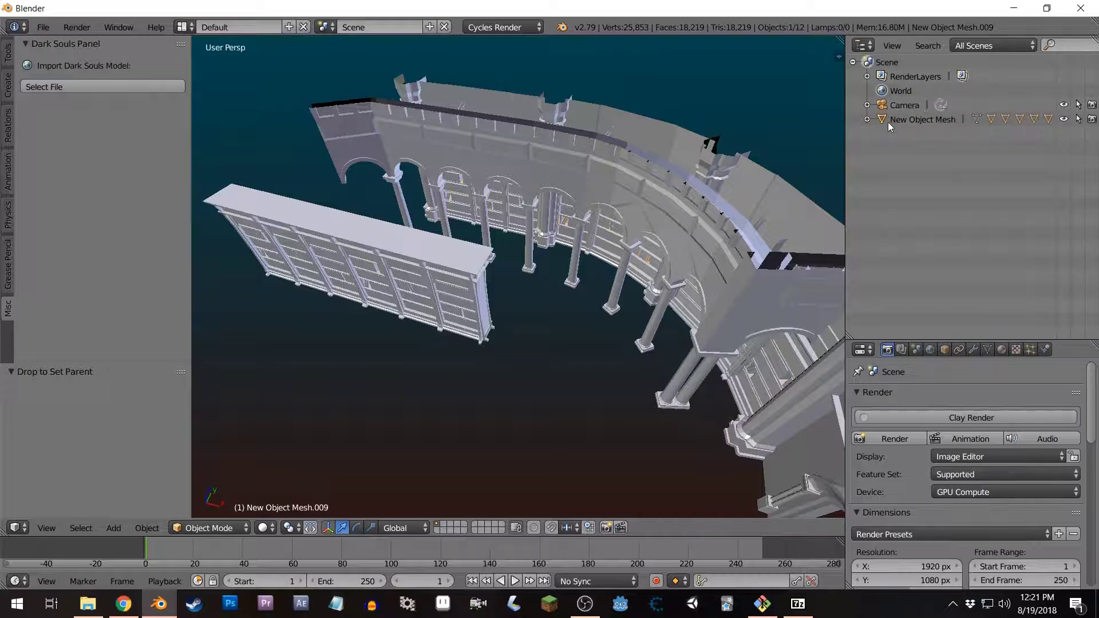
pyautogui.click(894, 124)
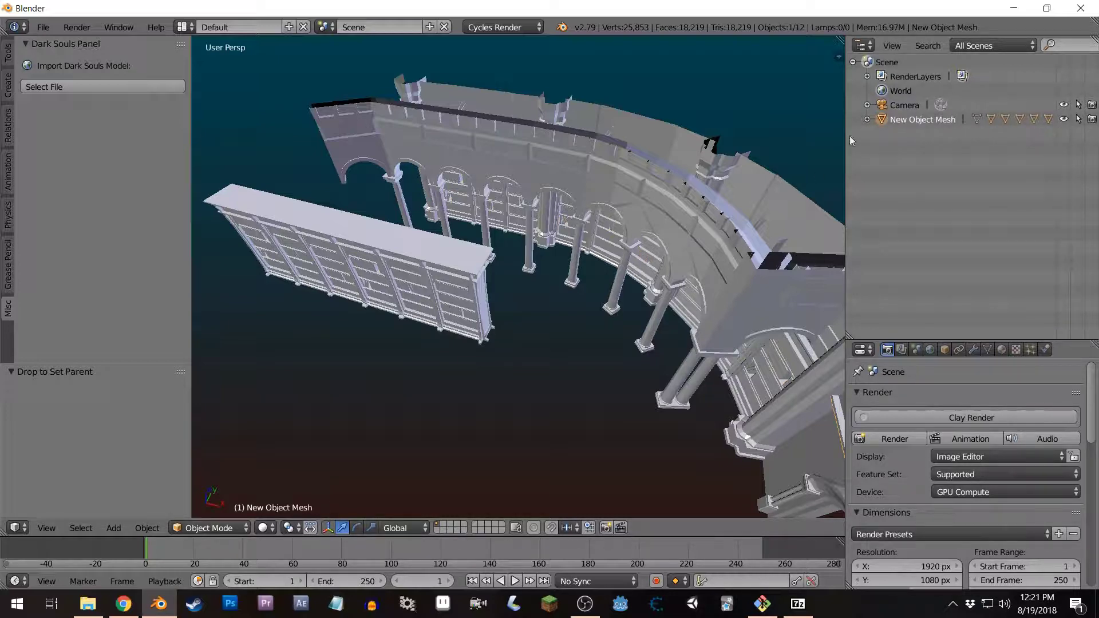
# Move New Object Mesh with its children by about X -1.62, Y -0.139, Z 0.42 and try rotating it
pyautogui.press('g')
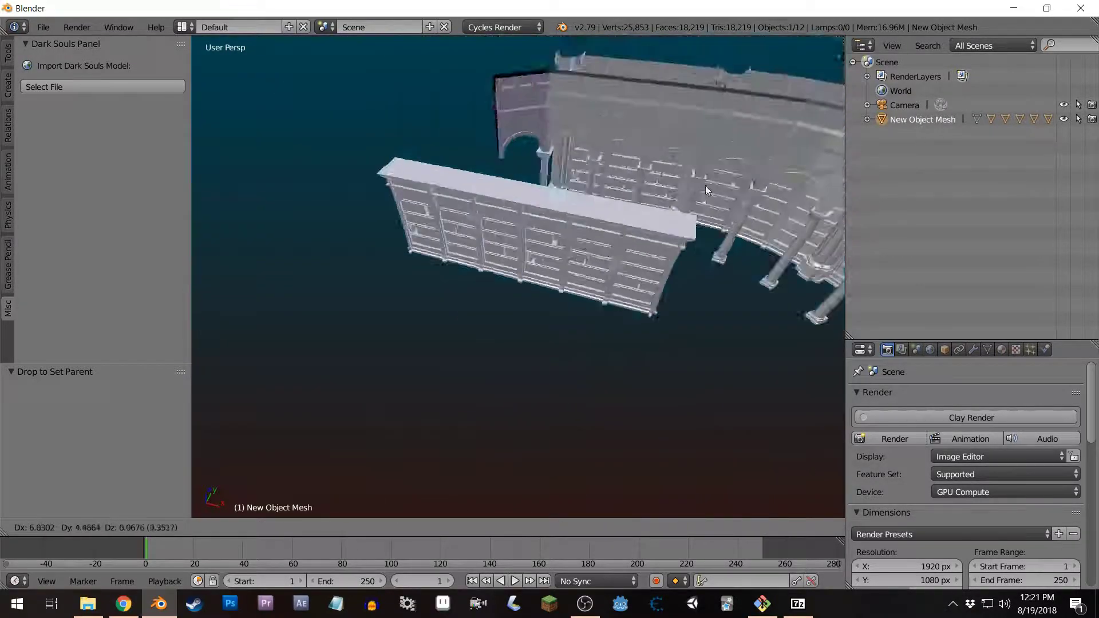
pyautogui.click(673, 197)
pyautogui.press('g')
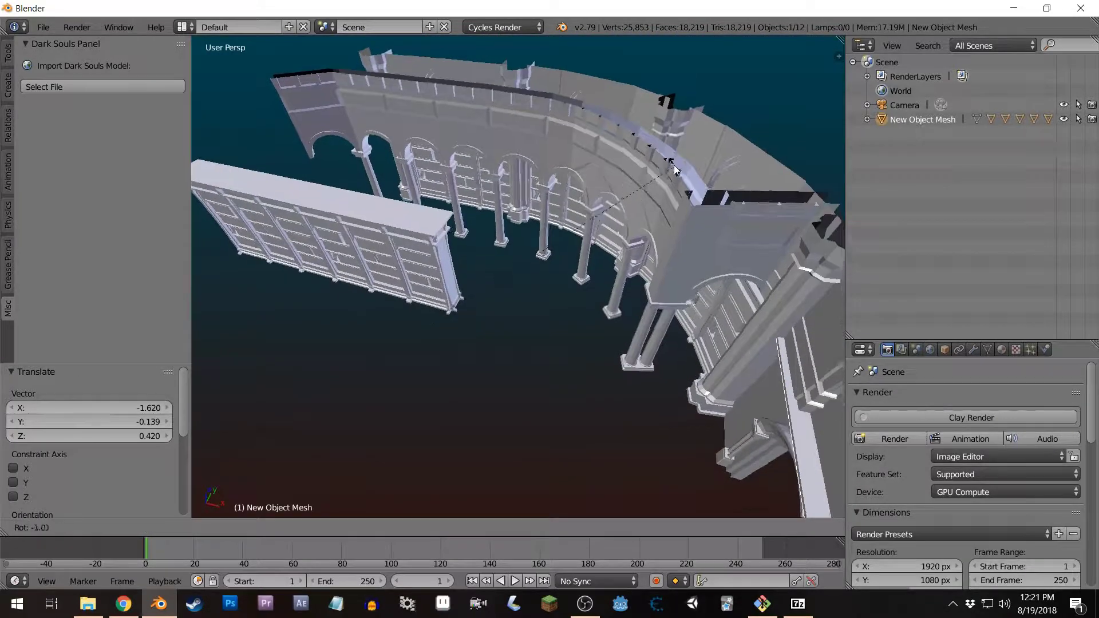
pyautogui.rightClick(588, 256)
# Examine the parented map model from several distances and angles, ending with New Object Mesh selected
pyautogui.scroll(-5, 588, 255)
pyautogui.moveTo(582, 274)
pyautogui.mouseDown(button='middle')
pyautogui.moveTo(580, 298)
pyautogui.moveTo(577, 279)
pyautogui.mouseUp(button='middle')
pyautogui.scroll(6, 577, 280)
pyautogui.rightClick(555, 212)
pyautogui.scroll(4, 556, 212)
pyautogui.scroll(-4, 620, 213)
pyautogui.moveTo(621, 213); pyautogui.dragTo(737, 203, button='middle')
pyautogui.click(907, 120)
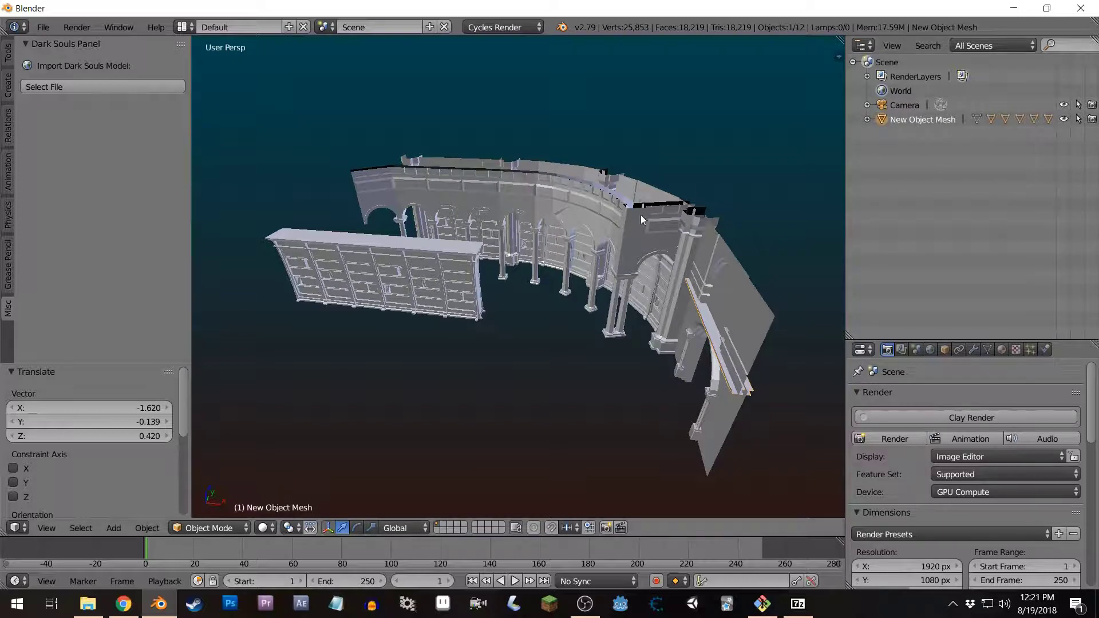
# Set the viewport shading to Texture and examine the textured bookcases and columns up close
pyautogui.click(267, 528)
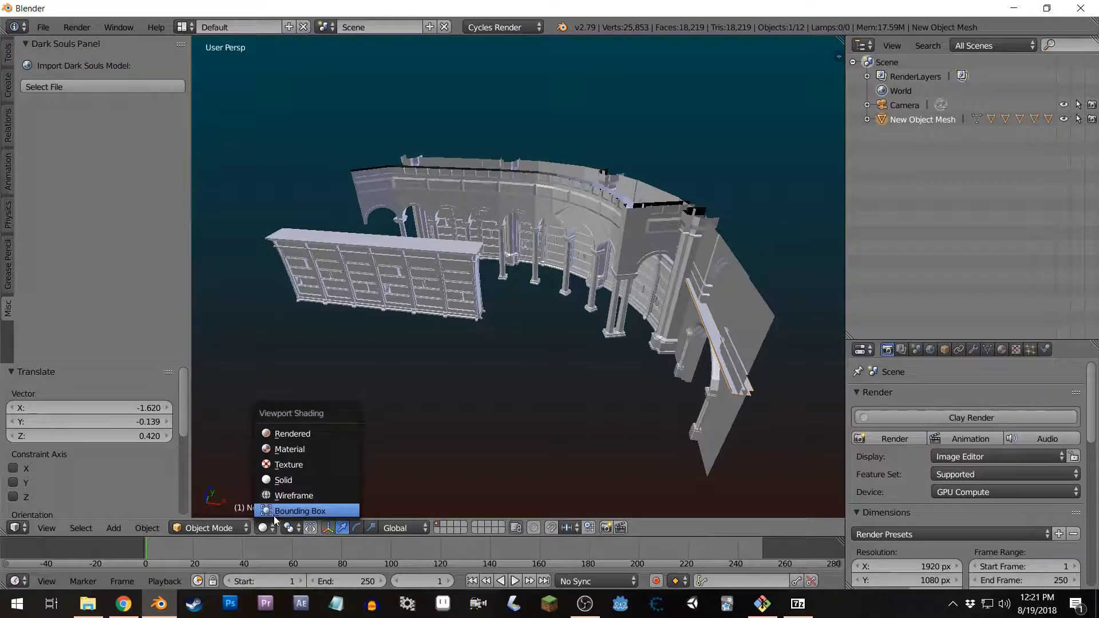
pyautogui.click(283, 465)
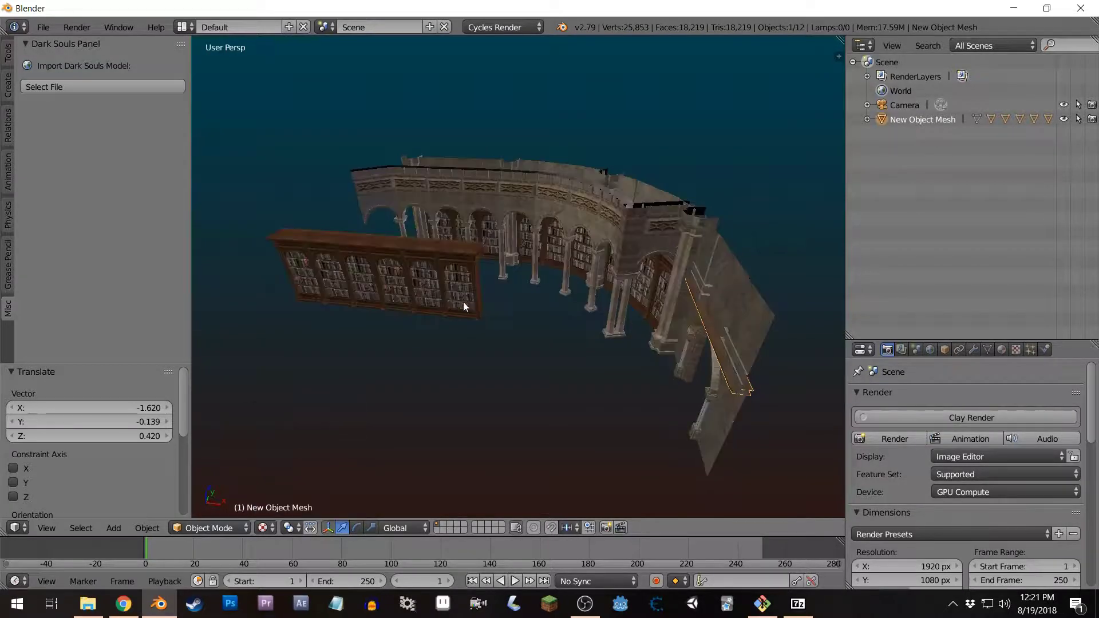
pyautogui.scroll(6, 513, 246)
pyautogui.moveTo(513, 247); pyautogui.dragTo(475, 205, button='middle')
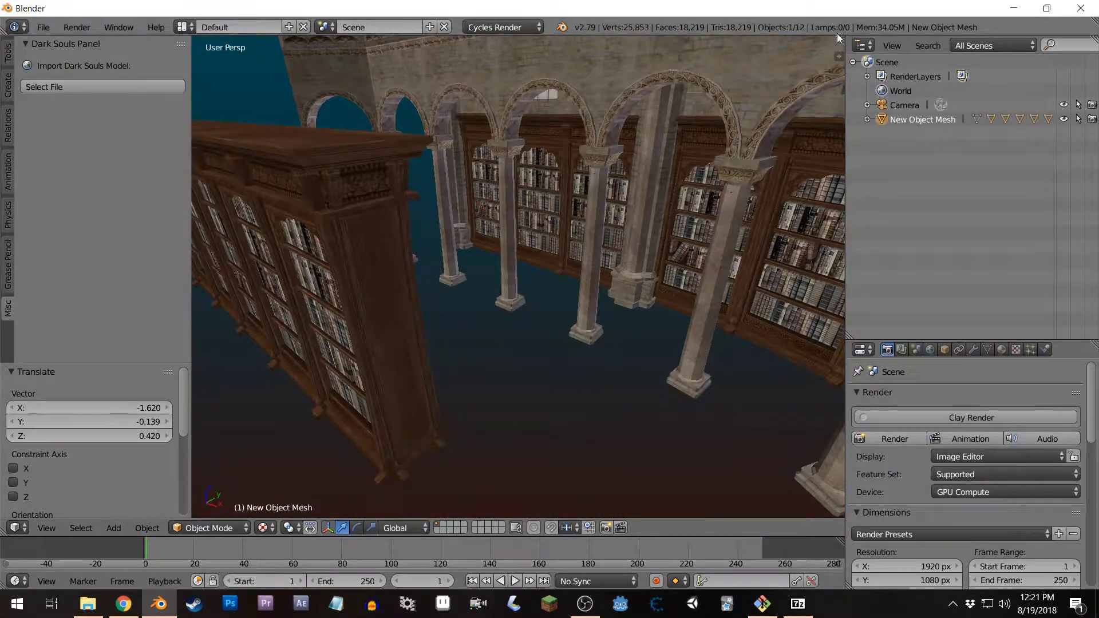
# Split the 3D view vertically and turn the new area into a Node Editor with its sidebar hidden
pyautogui.moveTo(839, 38); pyautogui.dragTo(564, 341)
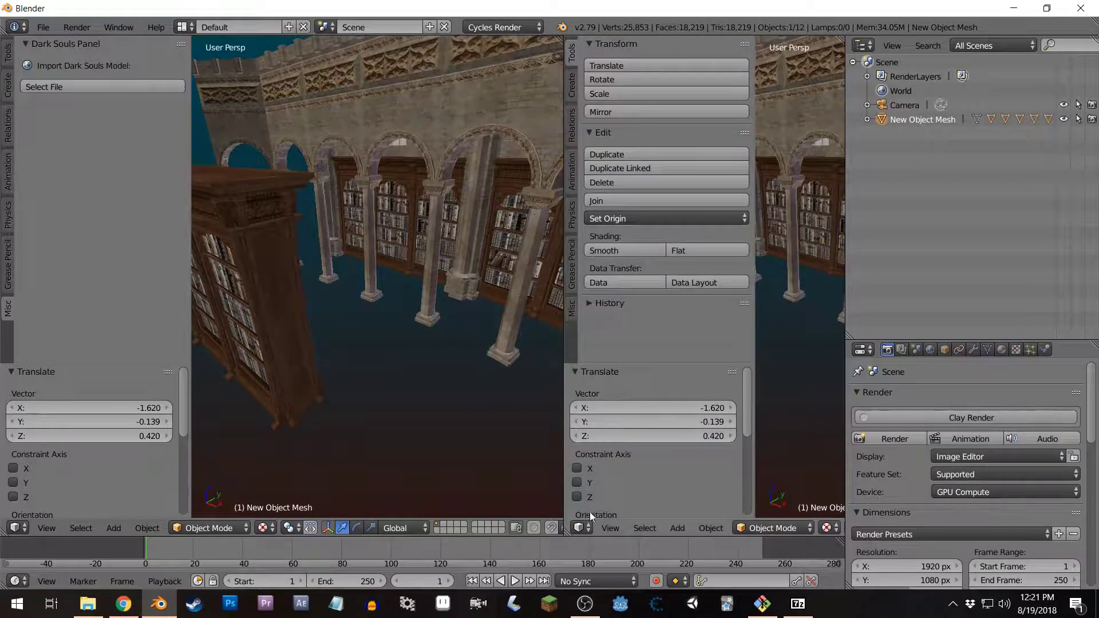
pyautogui.click(581, 528)
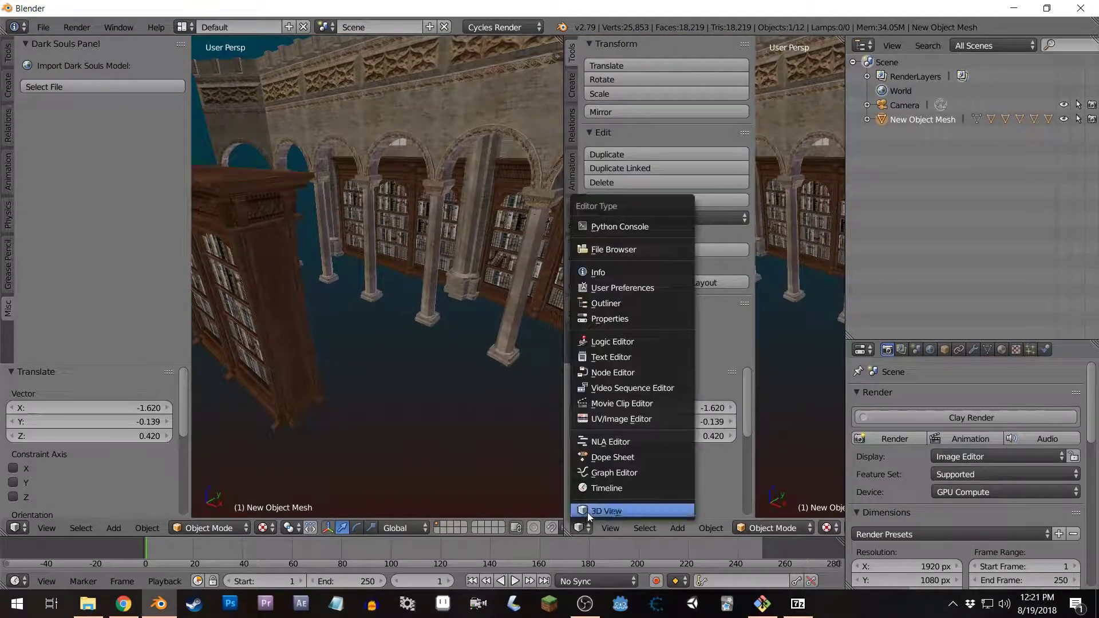
pyautogui.click(619, 375)
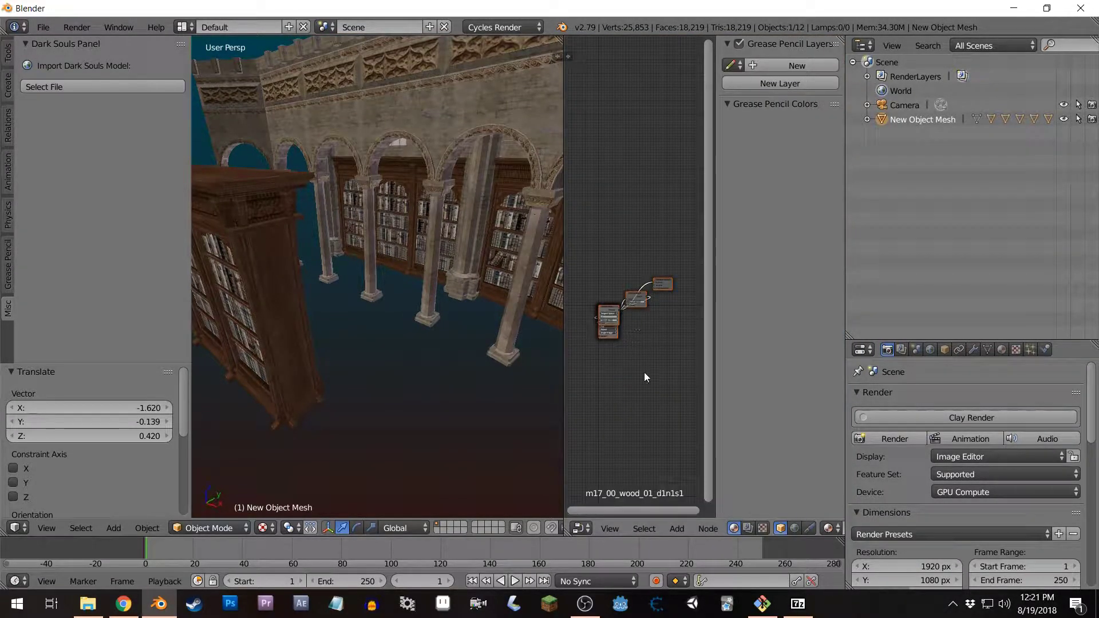
pyautogui.press('n')
# Untangle the m17_00_wood_01_d1n1s1 material by moving its Normal Map and both Image Texture nodes off the stacked nodes
pyautogui.scroll(5, 646, 372)
pyautogui.moveTo(665, 394); pyautogui.dragTo(701, 307, button='middle')
pyautogui.click(676, 287)
pyautogui.moveTo(678, 282); pyautogui.dragTo(663, 183)
pyautogui.click(672, 283)
pyautogui.moveTo(672, 283); pyautogui.dragTo(584, 170)
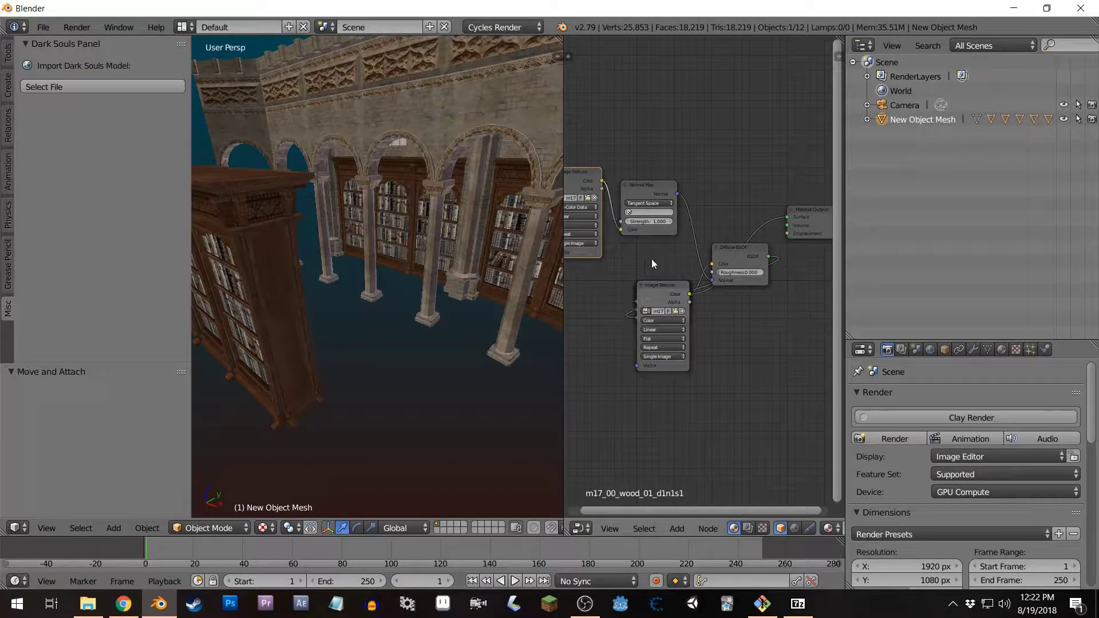
pyautogui.click(667, 287)
pyautogui.moveTo(669, 287); pyautogui.dragTo(583, 312)
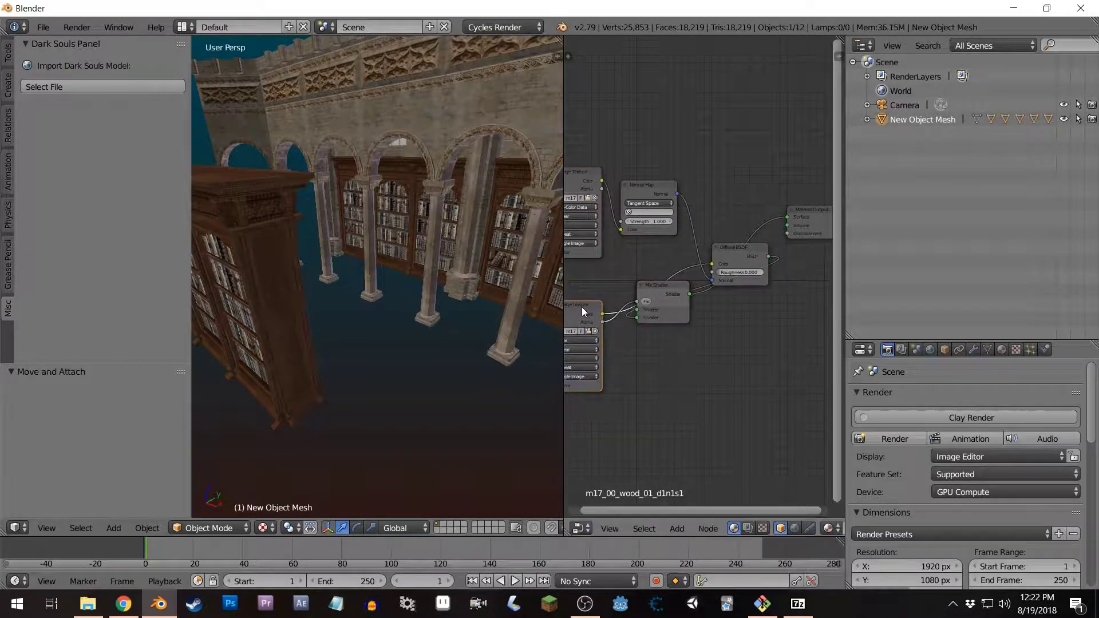
# Spread out the Mix Shader, Material Output and Transparent BSDF nodes so that their links are readable
pyautogui.moveTo(659, 284); pyautogui.dragTo(782, 335)
pyautogui.moveTo(764, 294); pyautogui.dragTo(673, 341, button='middle')
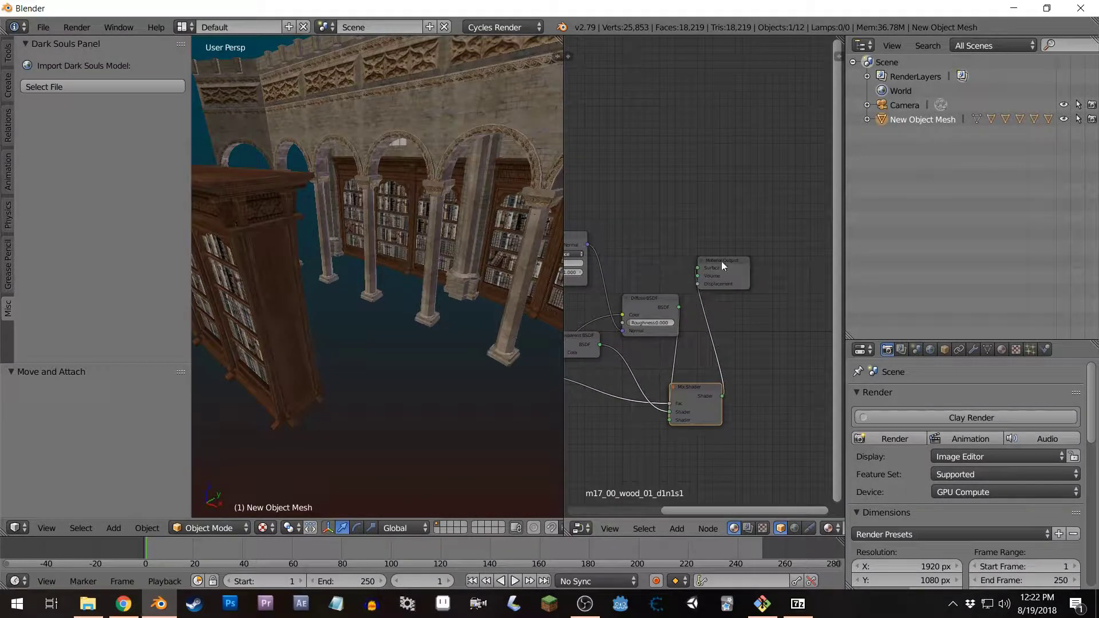
pyautogui.moveTo(723, 264); pyautogui.dragTo(800, 331)
pyautogui.moveTo(687, 326); pyautogui.dragTo(781, 266, button='middle')
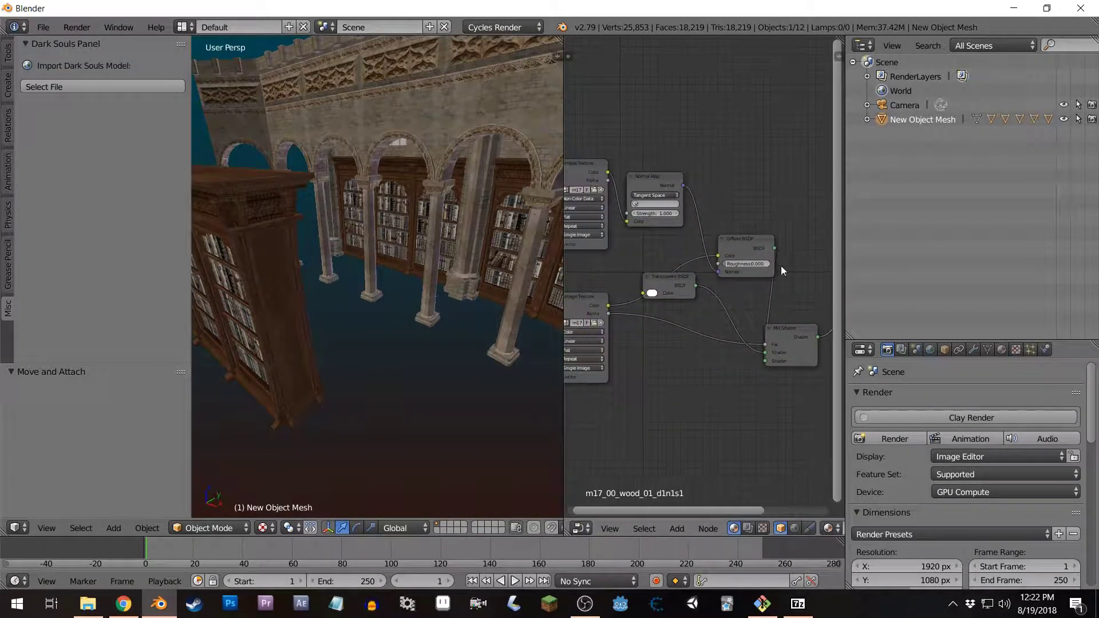
pyautogui.keyDown('ctrl'); pyautogui.moveTo(662, 271); pyautogui.dragTo(603, 432, button='middle'); pyautogui.keyUp('ctrl')
pyautogui.moveTo(634, 290); pyautogui.dragTo(689, 425)
pyautogui.scroll(-3, 612, 353)
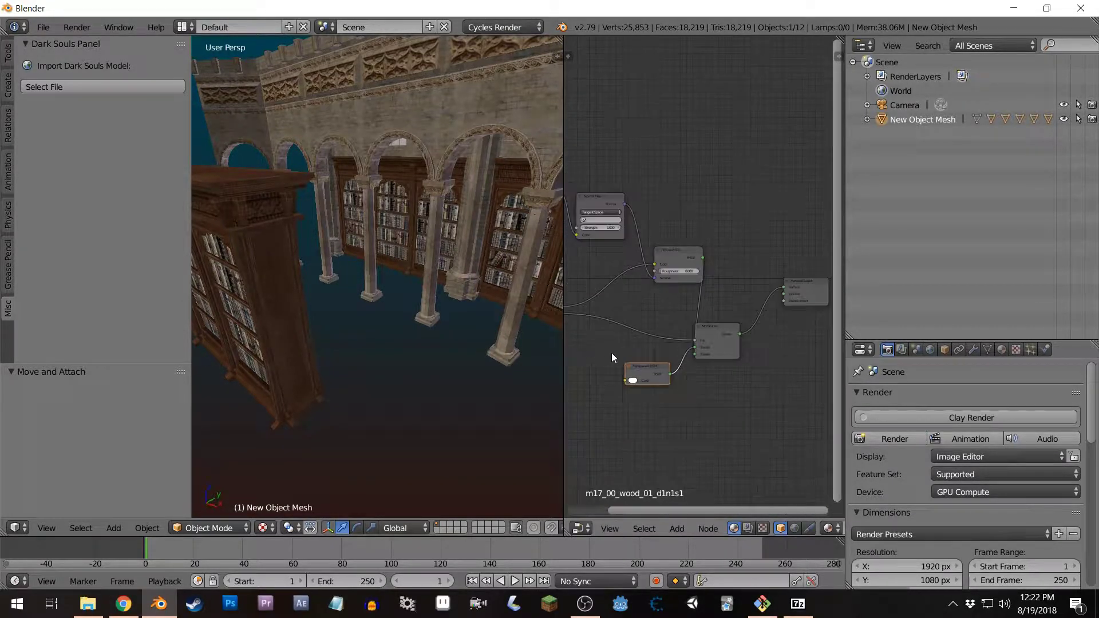
pyautogui.scroll(2, 427, 198)
# Set the Cycles render device to CPU
pyautogui.moveTo(427, 198); pyautogui.dragTo(410, 220, button='middle')
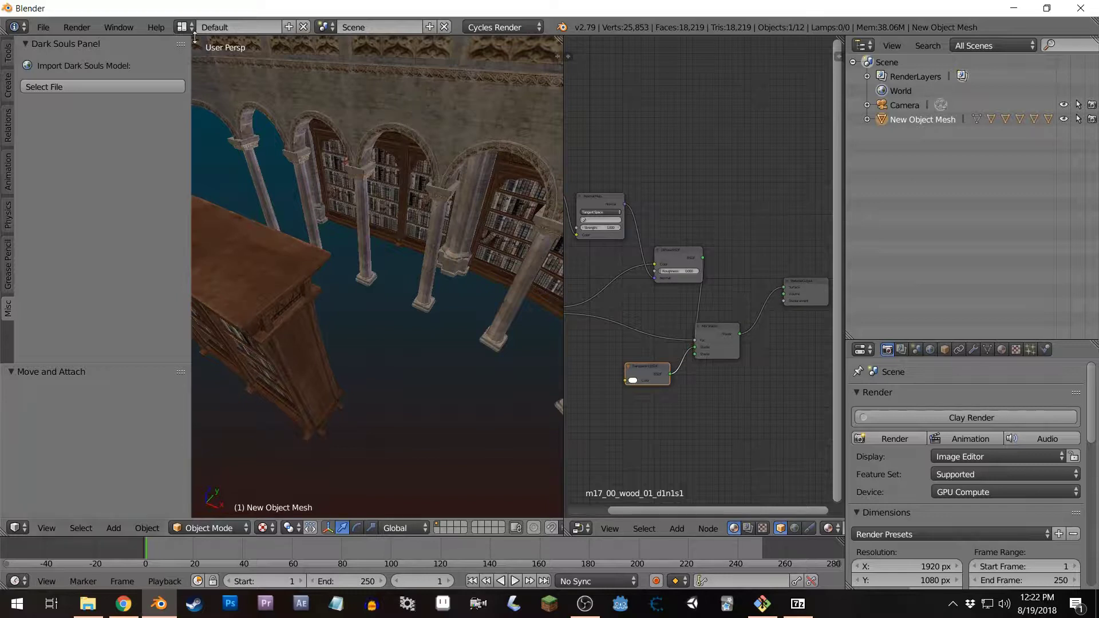
pyautogui.scroll(-3, 916, 393)
pyautogui.click(983, 424)
pyautogui.click(967, 409)
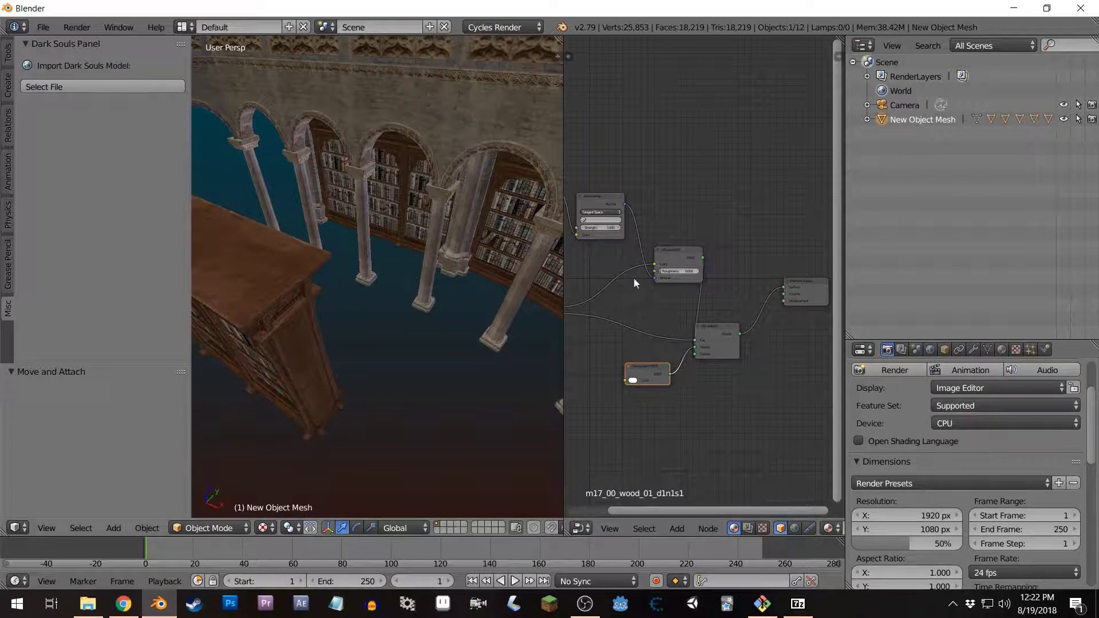
# Enable nodes for the World and assign an Environment Texture to its Background color
pyautogui.click(930, 349)
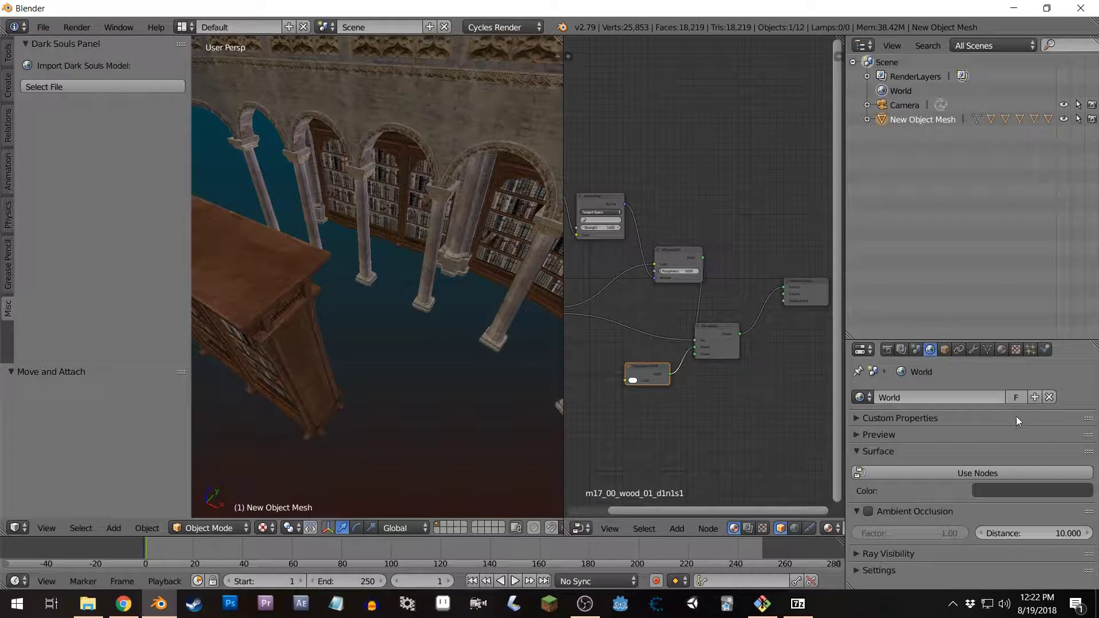
pyautogui.click(984, 474)
pyautogui.click(1066, 473)
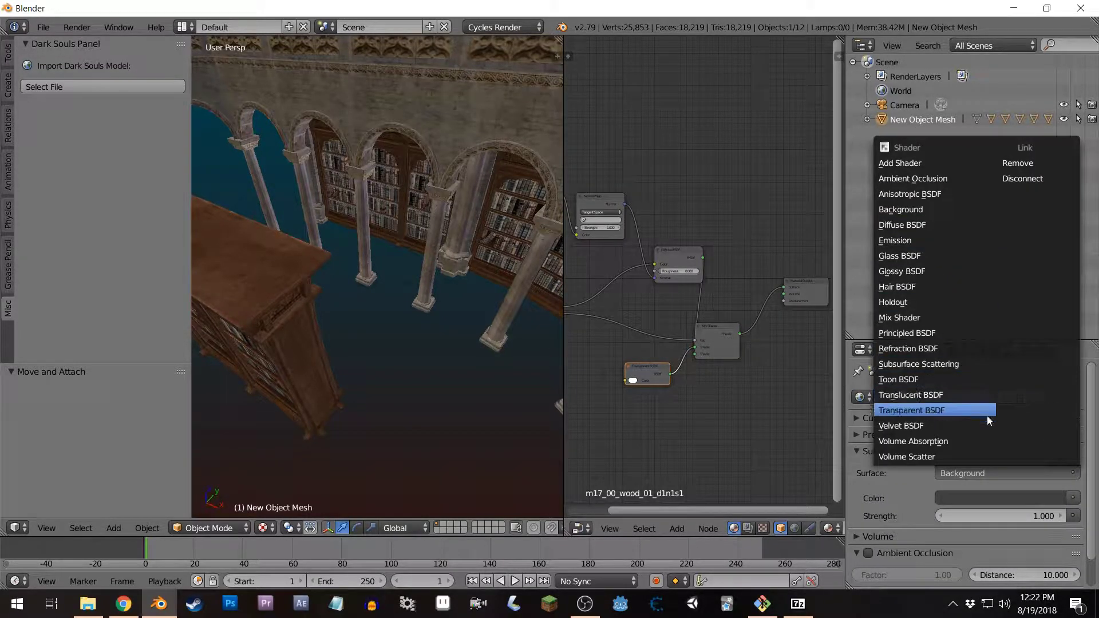
pyautogui.click(1050, 473)
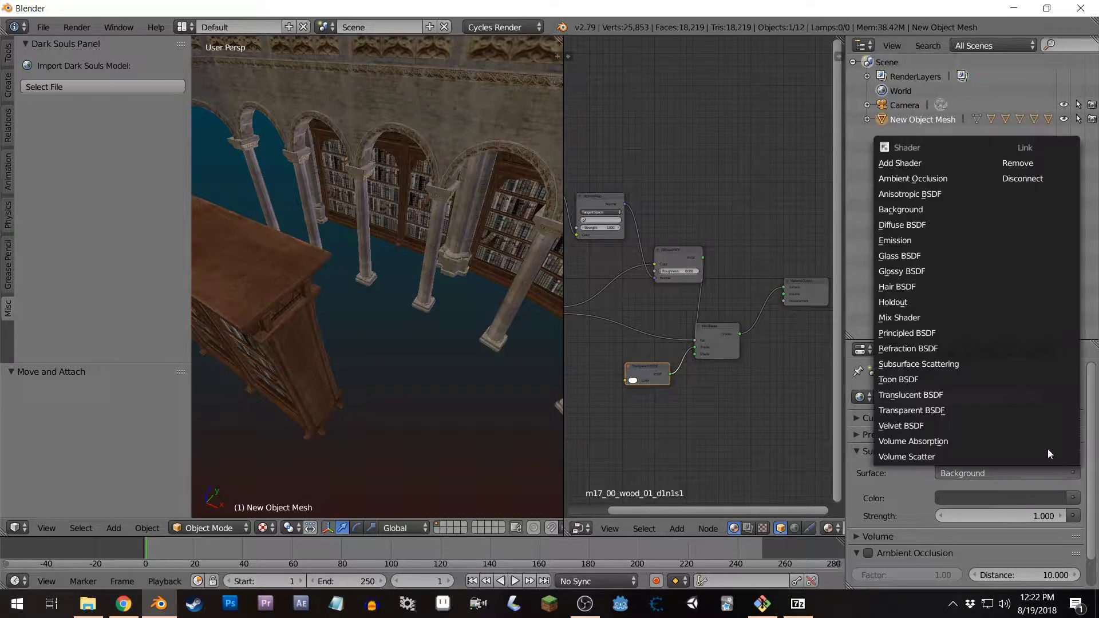
pyautogui.click(1069, 498)
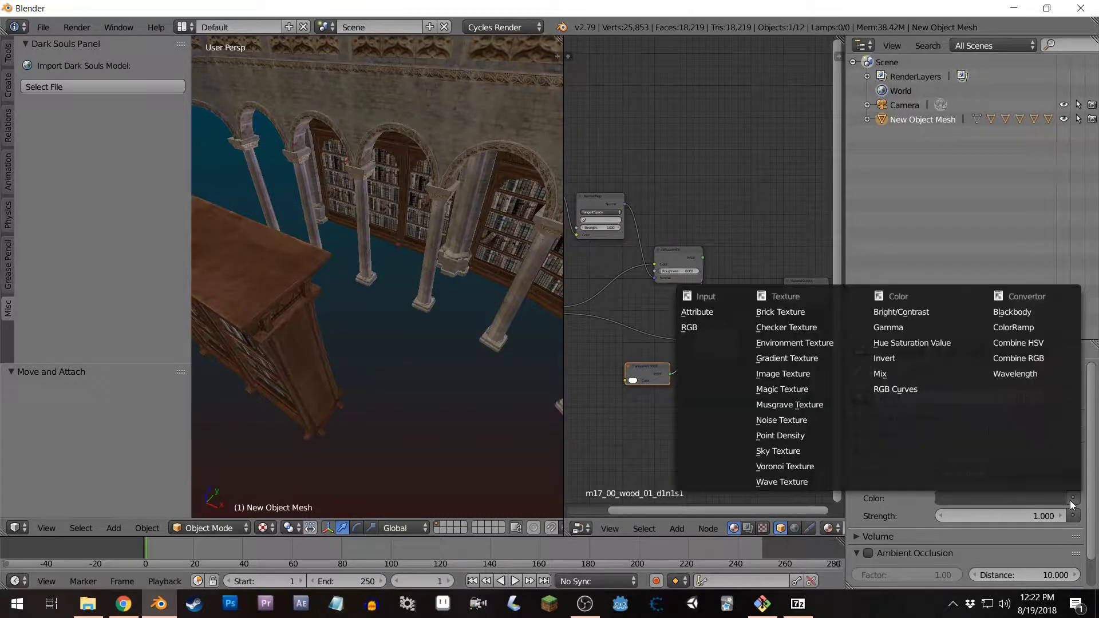
pyautogui.click(806, 336)
# Load kiara_5_noon_8k.hdr from D:\blender\HDRIs as the environment image, browsing the folder by thumbnails
pyautogui.click(1020, 520)
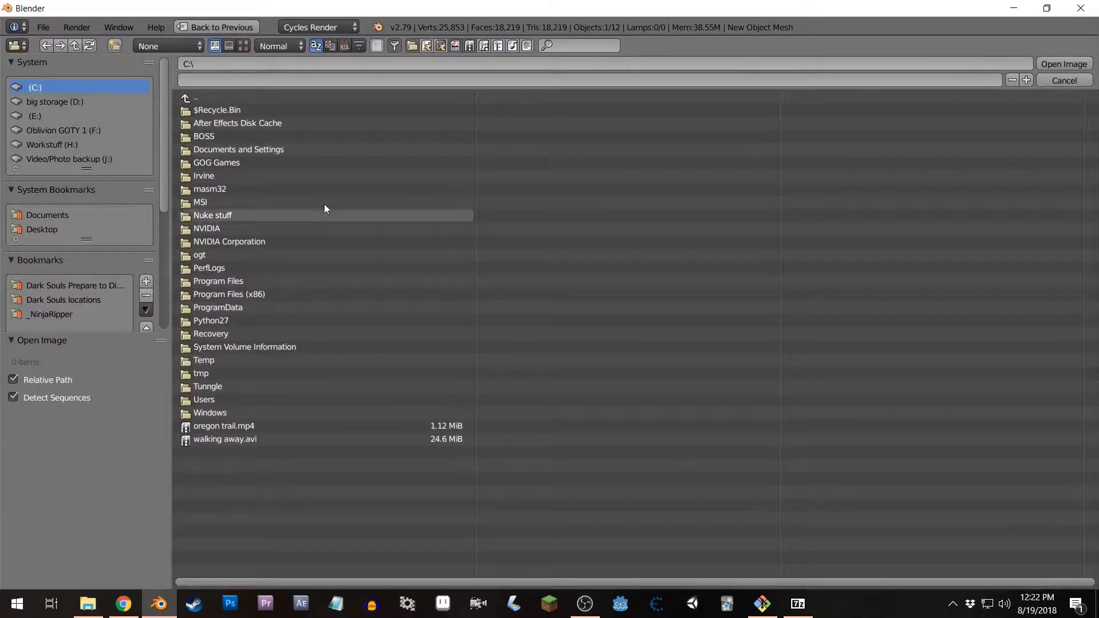
pyautogui.click(72, 101)
pyautogui.click(212, 134)
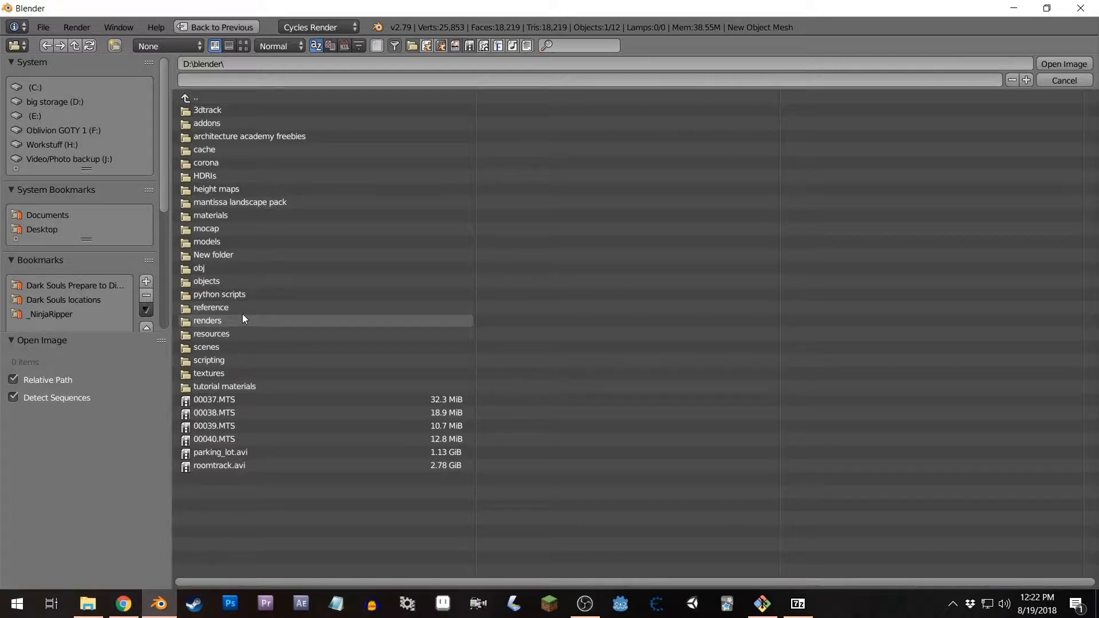
pyautogui.click(215, 177)
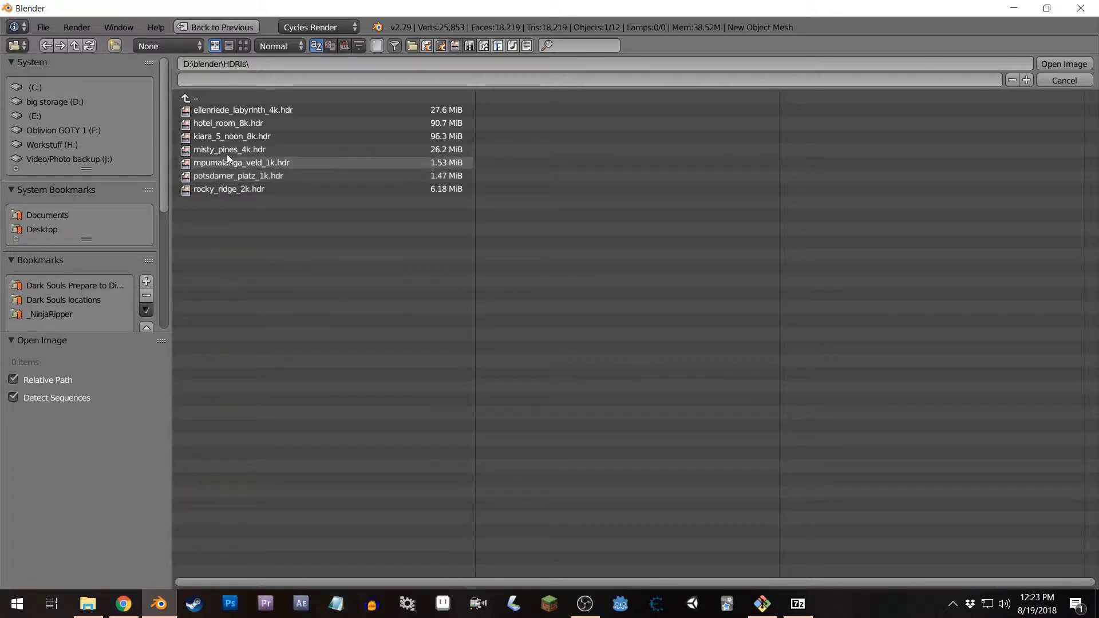
pyautogui.click(243, 45)
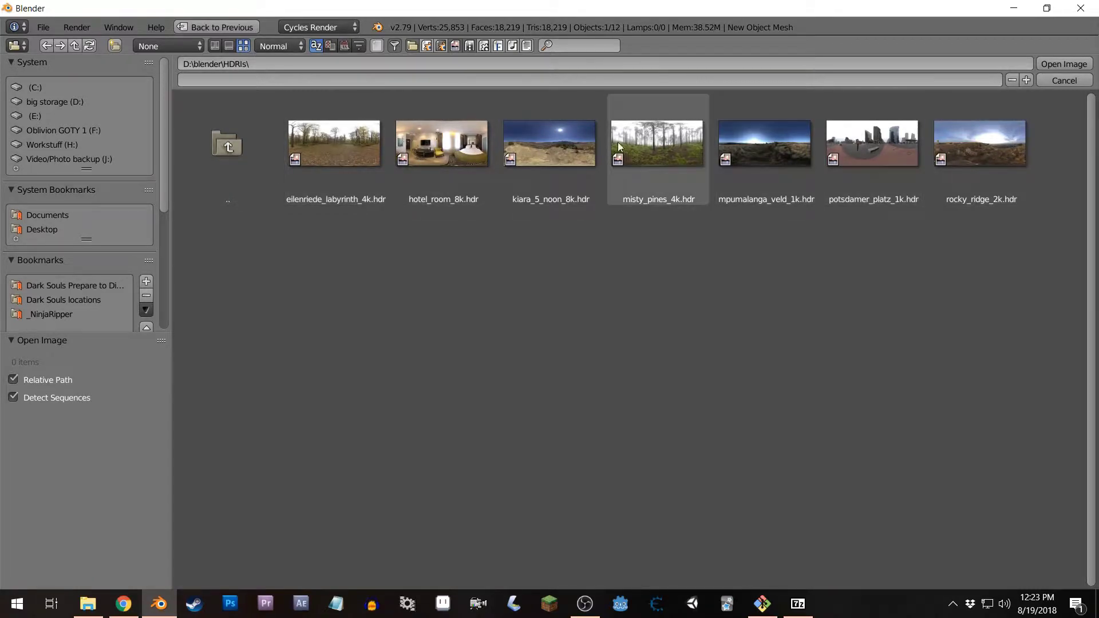
pyautogui.click(586, 141)
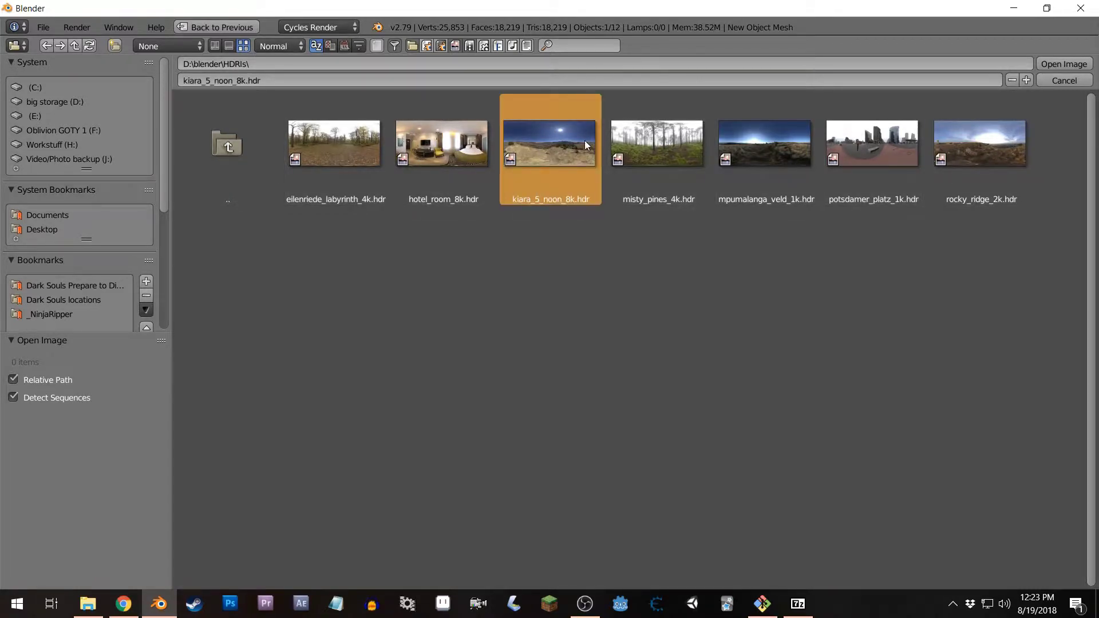
pyautogui.doubleClick(585, 140)
# Merge the Node Editor area back into the 3D view and preview the library model in Rendered shading
pyautogui.moveTo(406, 361); pyautogui.dragTo(438, 327, button='middle')
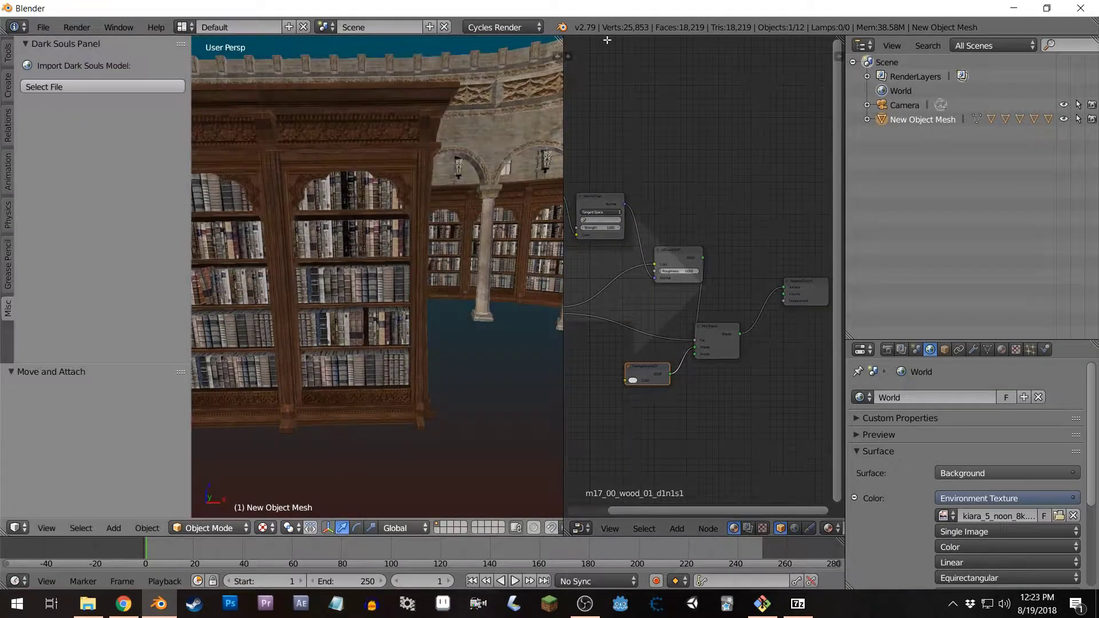
pyautogui.moveTo(608, 40); pyautogui.dragTo(607, 42)
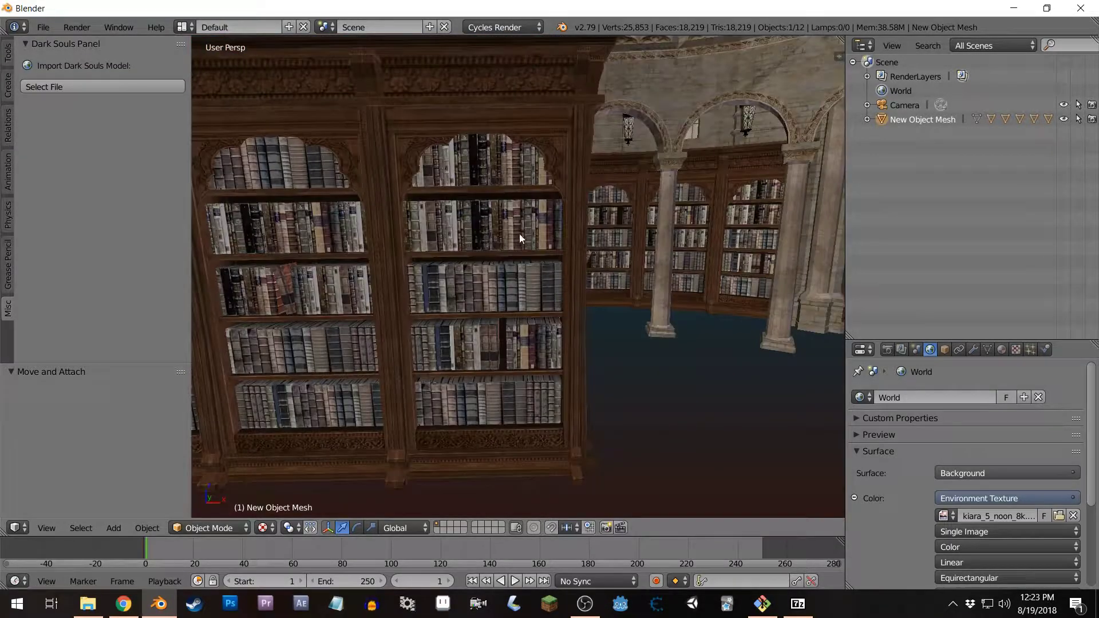
pyautogui.moveTo(530, 252); pyautogui.dragTo(500, 247, button='middle')
pyautogui.hotkey('shift', 'z')
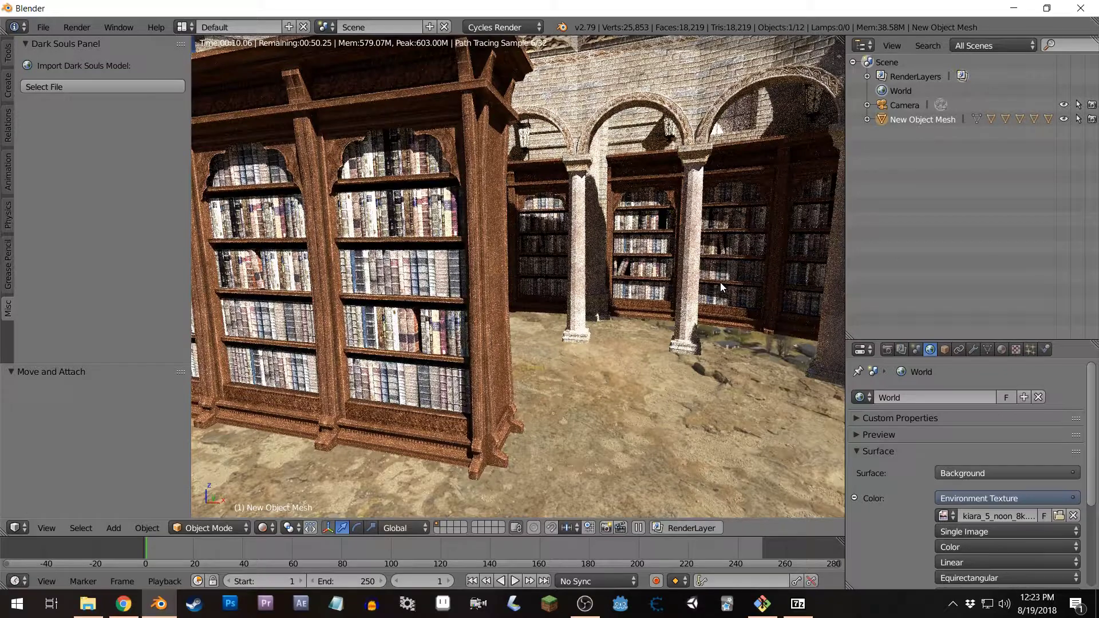
pyautogui.scroll(2, 461, 261)
# Return the viewport to Solid shading and delete all objects in the scene
pyautogui.press('z')
pyautogui.press('z')
pyautogui.scroll(8, 492, 264)
pyautogui.scroll(-8, 543, 268)
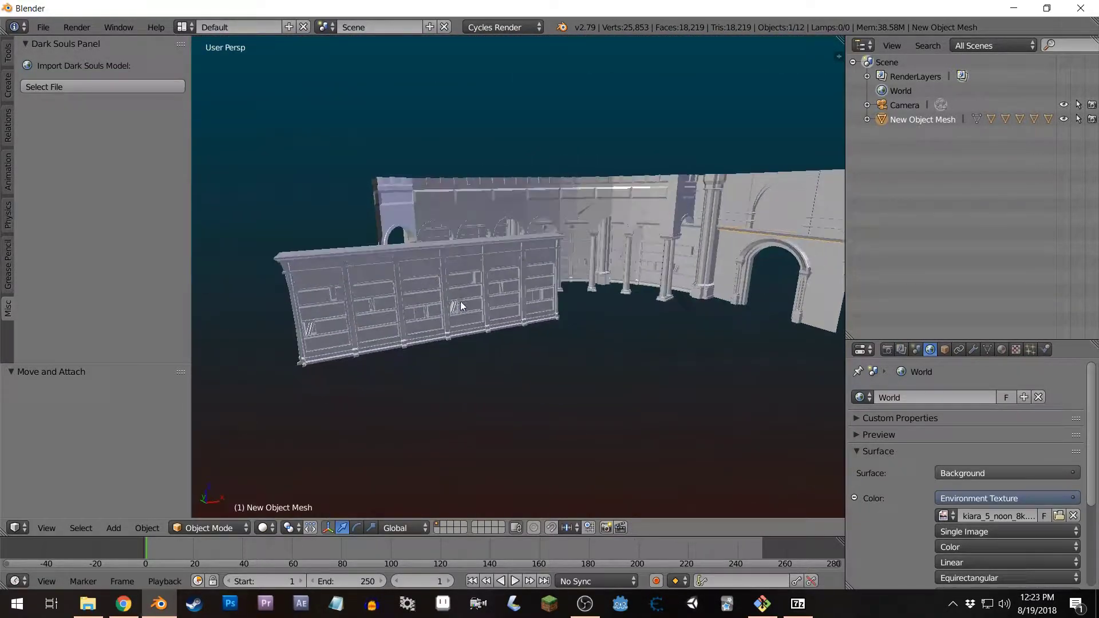
pyautogui.press('a')
pyautogui.press('a')
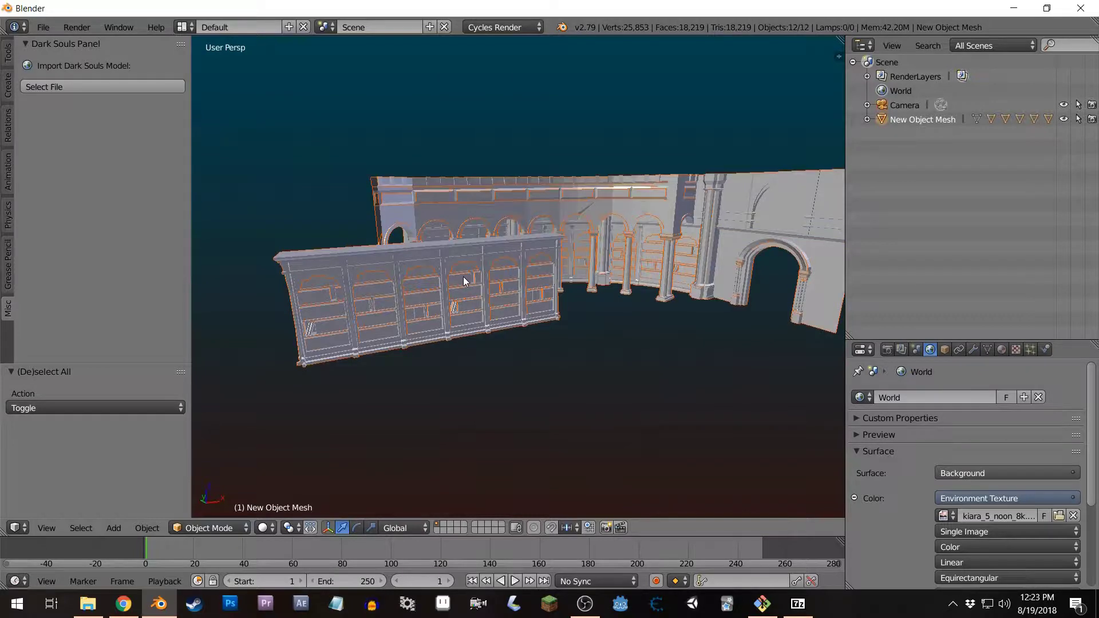
pyautogui.press('x')
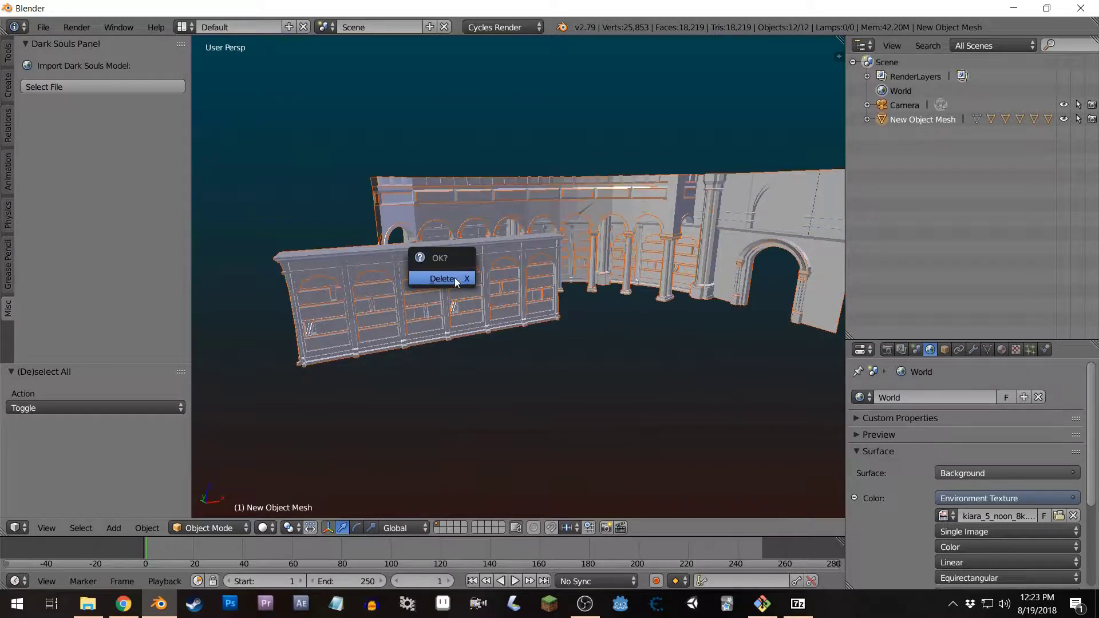
pyautogui.click(456, 279)
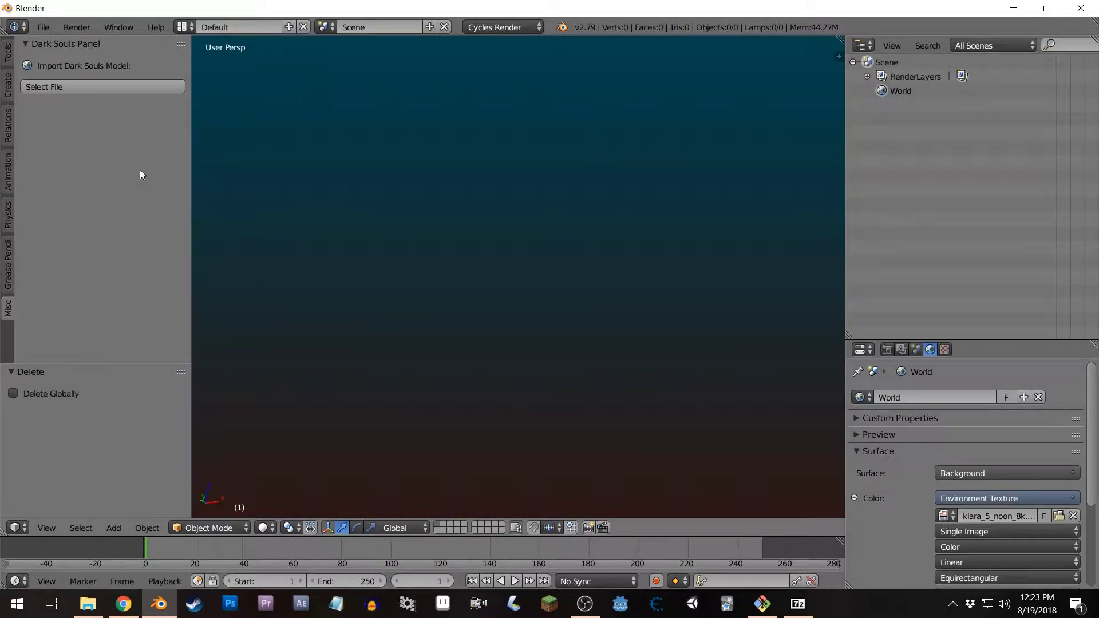
# Import the Dark Souls object file o0503.objbnd from D:\DATA\obj
pyautogui.click(96, 87)
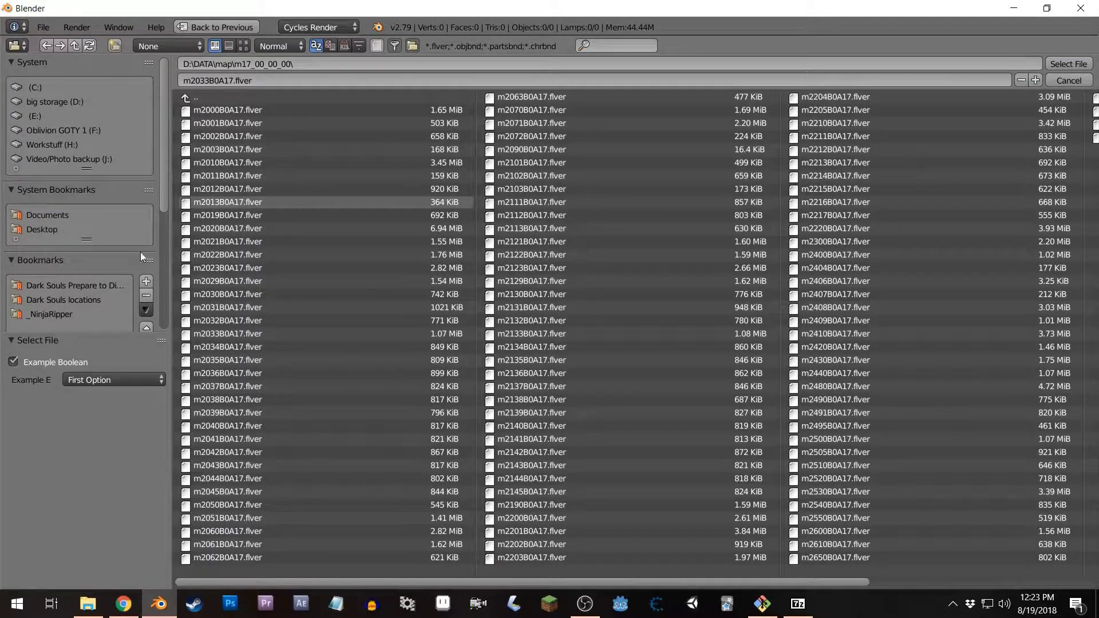
pyautogui.click(76, 45)
pyautogui.click(75, 45)
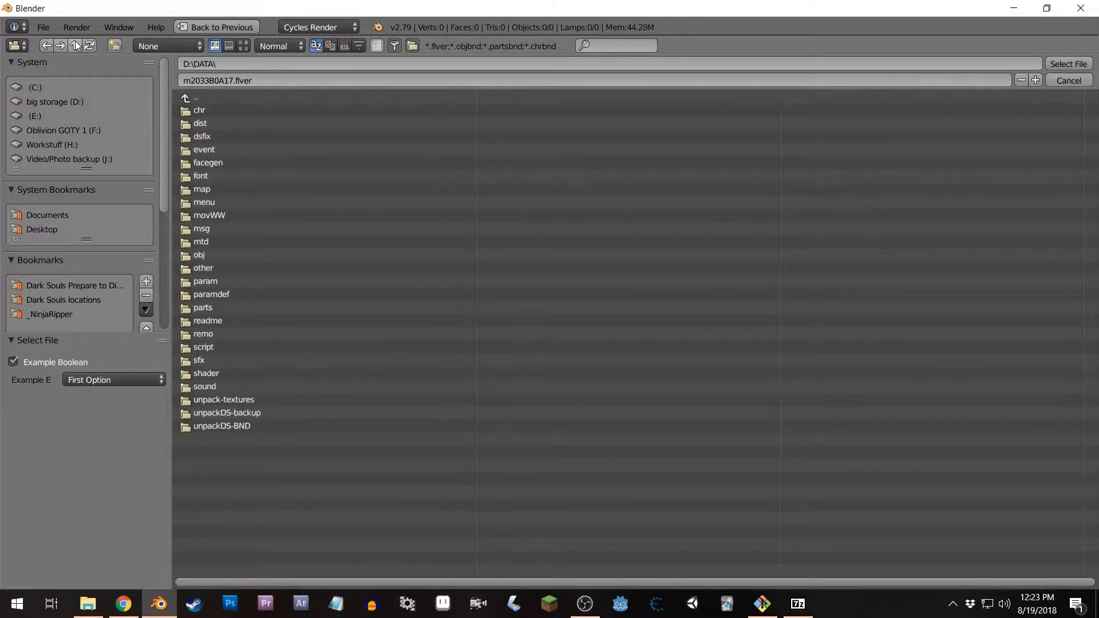
pyautogui.click(213, 255)
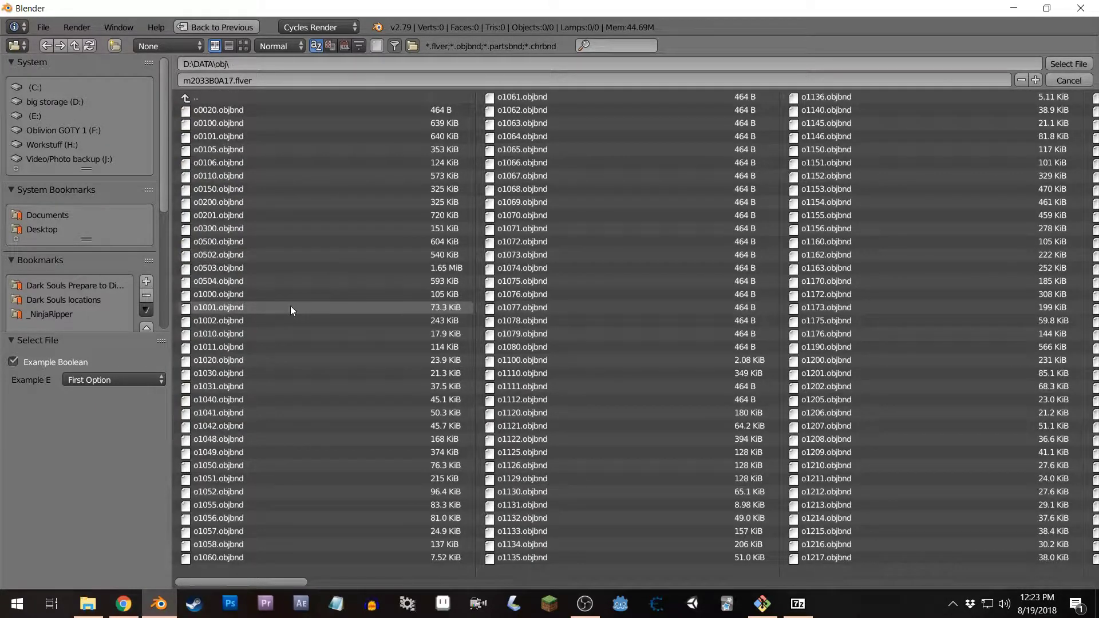
pyautogui.doubleClick(245, 269)
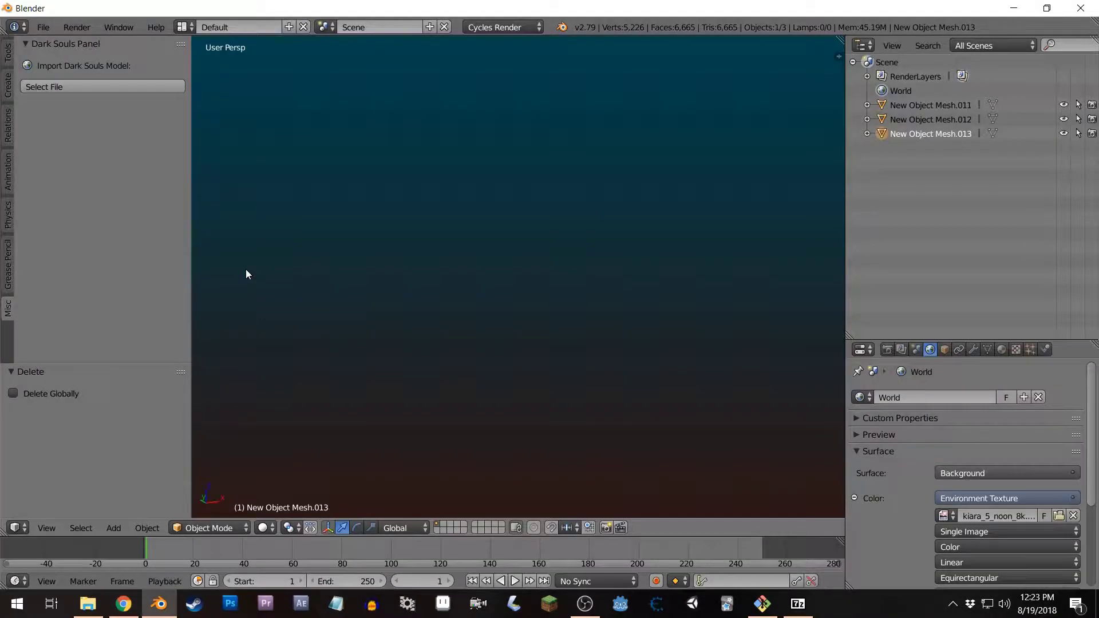
# Switch the viewport to Texture shading and examine the imported crouching figure from several sides
pyautogui.moveTo(621, 332); pyautogui.dragTo(421, 487, button='middle')
pyautogui.scroll(-5, 639, 308)
pyautogui.scroll(4, 473, 315)
pyautogui.click(268, 530)
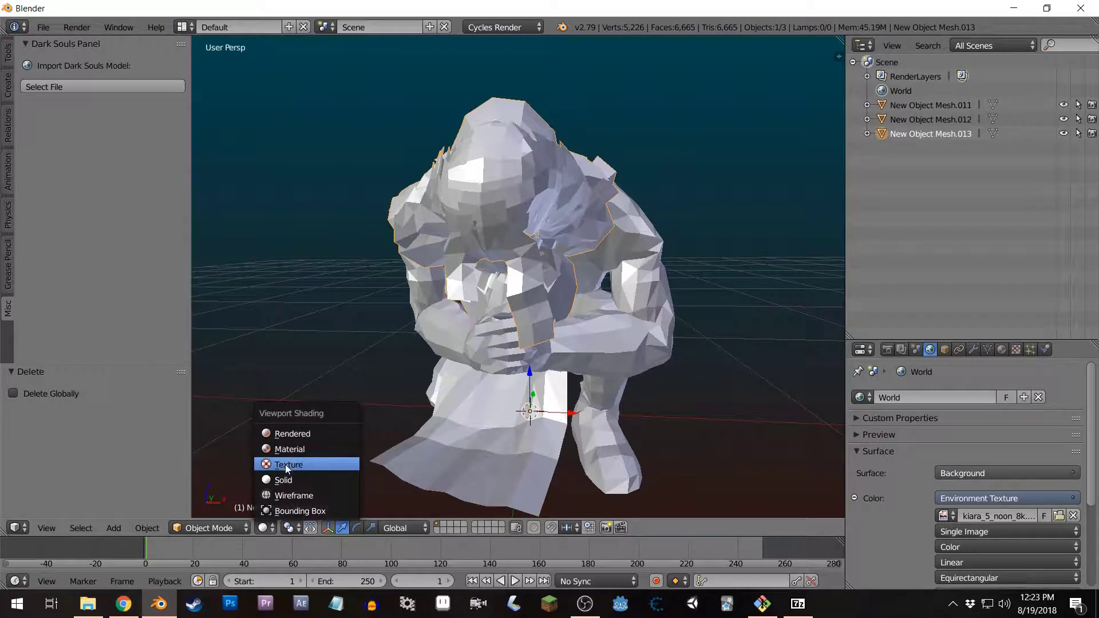
pyautogui.click(286, 465)
pyautogui.moveTo(286, 465); pyautogui.dragTo(318, 367, button='middle')
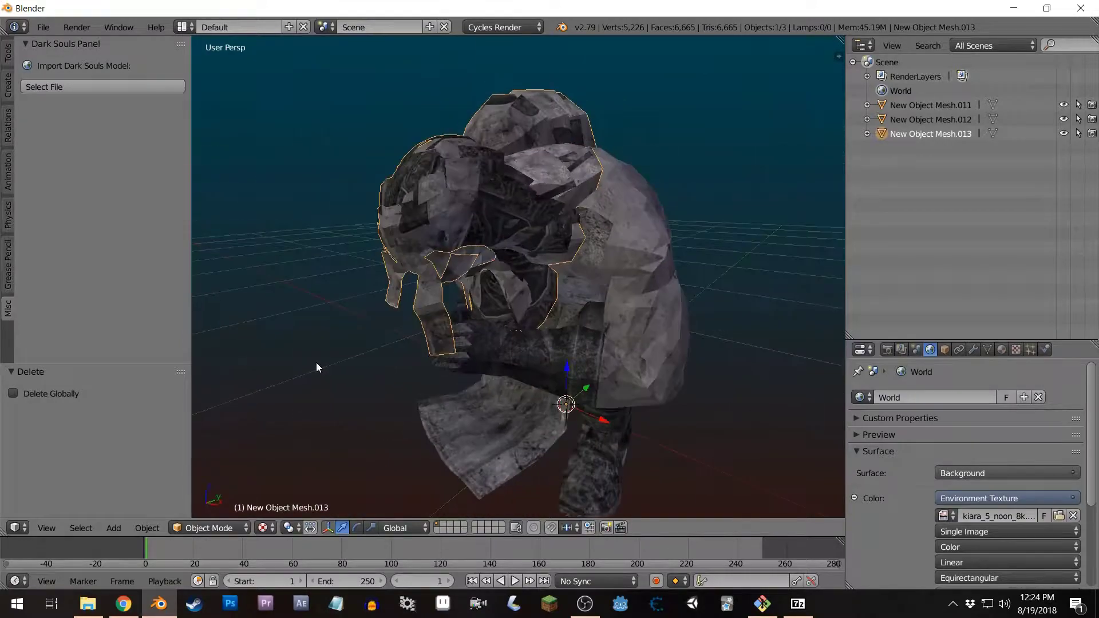
pyautogui.moveTo(626, 342); pyautogui.dragTo(334, 278, button='middle')
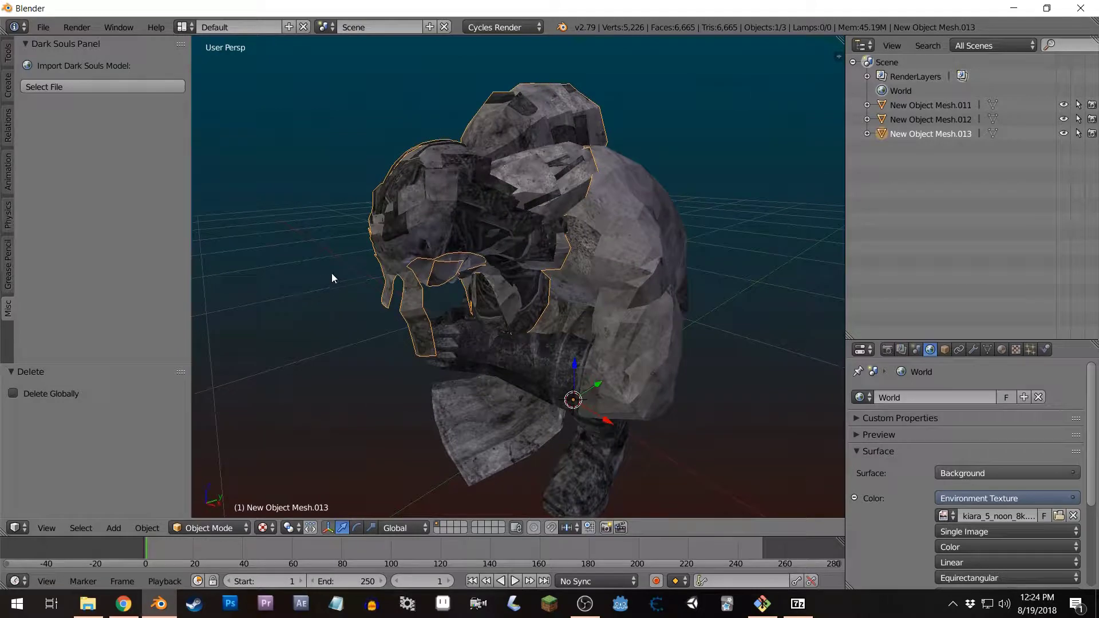
# Delete all meshes of the crouching figure from the scene
pyautogui.press('a')
pyautogui.moveTo(417, 214); pyautogui.dragTo(404, 254, button='middle')
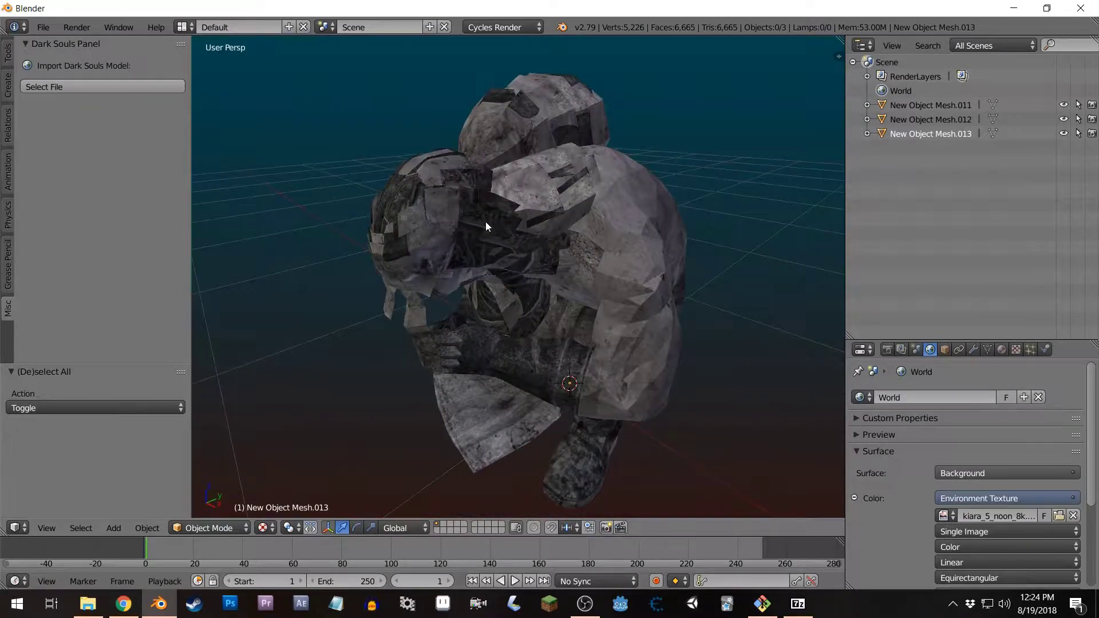
pyautogui.scroll(-3, 523, 230)
pyautogui.press('a')
pyautogui.press('x')
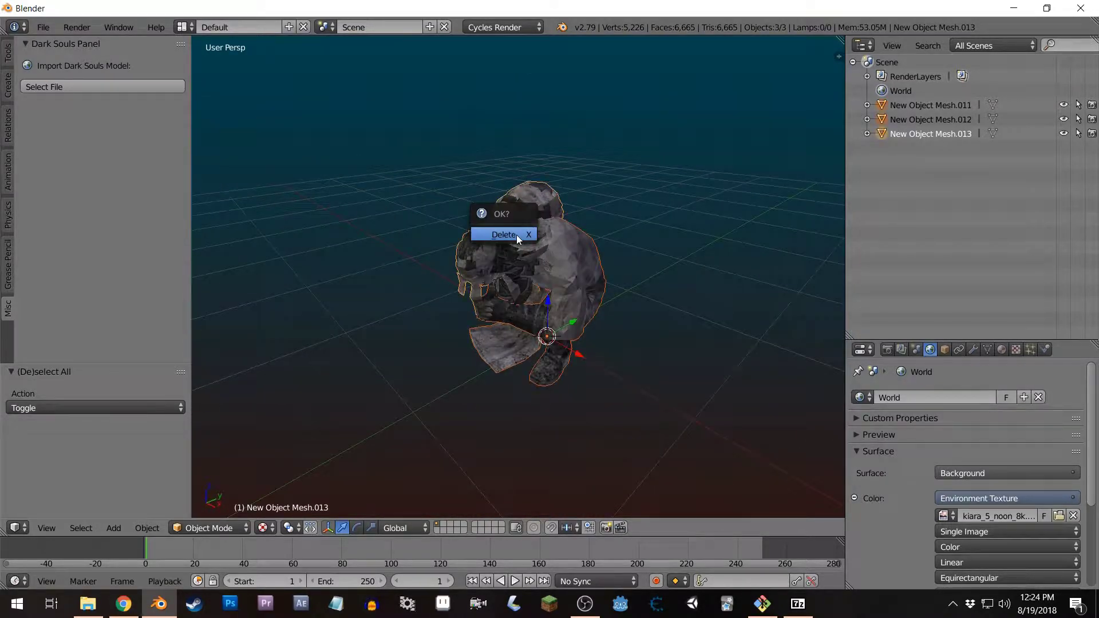
pyautogui.click(516, 234)
# Import o1001.objbnd from D:\DATA\obj and examine the wooden table from below and above
pyautogui.click(74, 87)
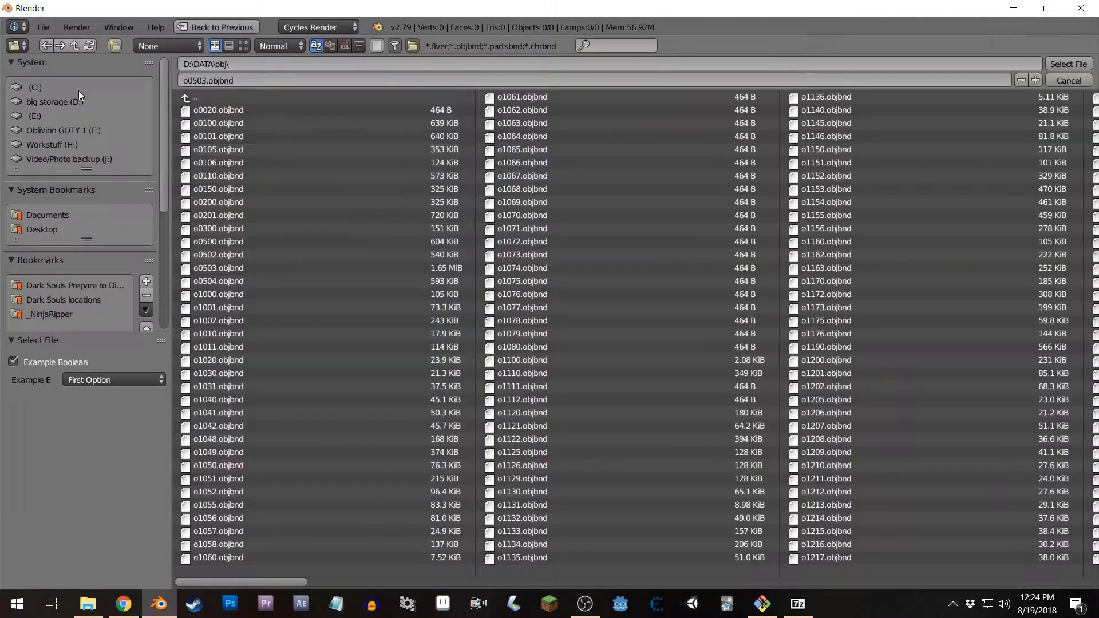
pyautogui.doubleClick(312, 308)
pyautogui.scroll(3, 449, 309)
pyautogui.moveTo(449, 309); pyautogui.dragTo(523, 242, button='middle')
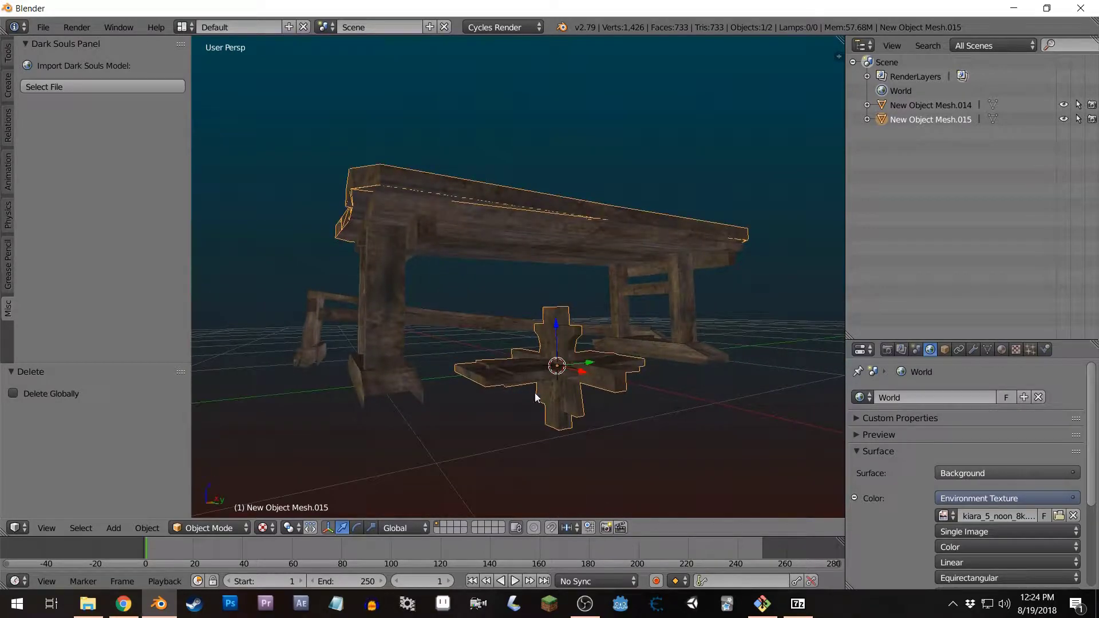
pyautogui.moveTo(500, 205); pyautogui.dragTo(562, 297, button='middle')
# Delete all of the imported table's meshes
pyautogui.press('a')
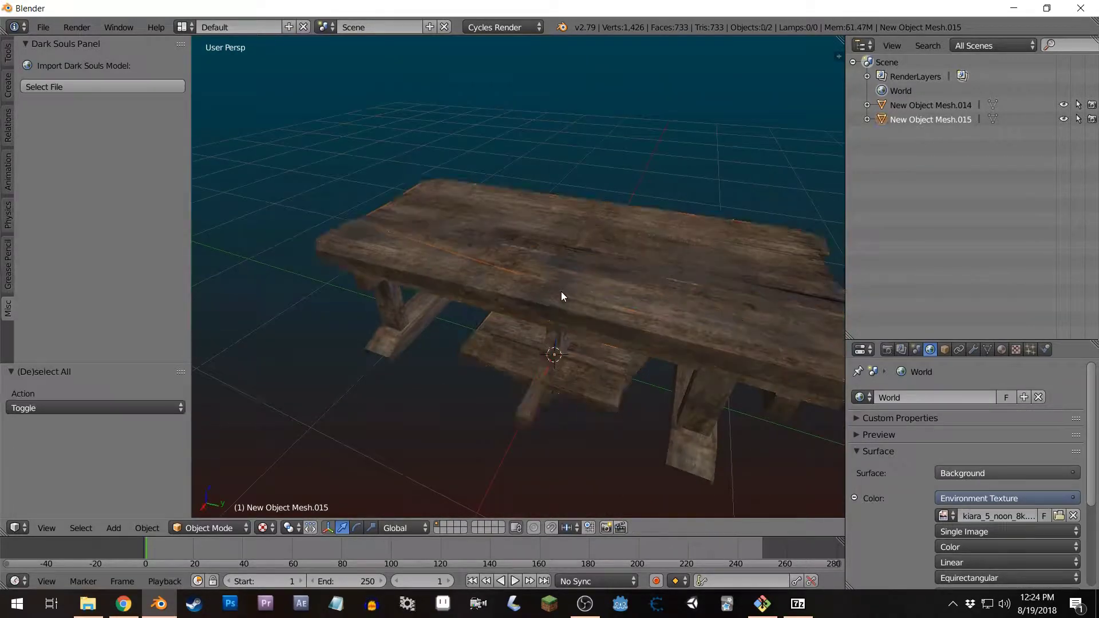
pyautogui.press('x')
pyautogui.click(562, 293)
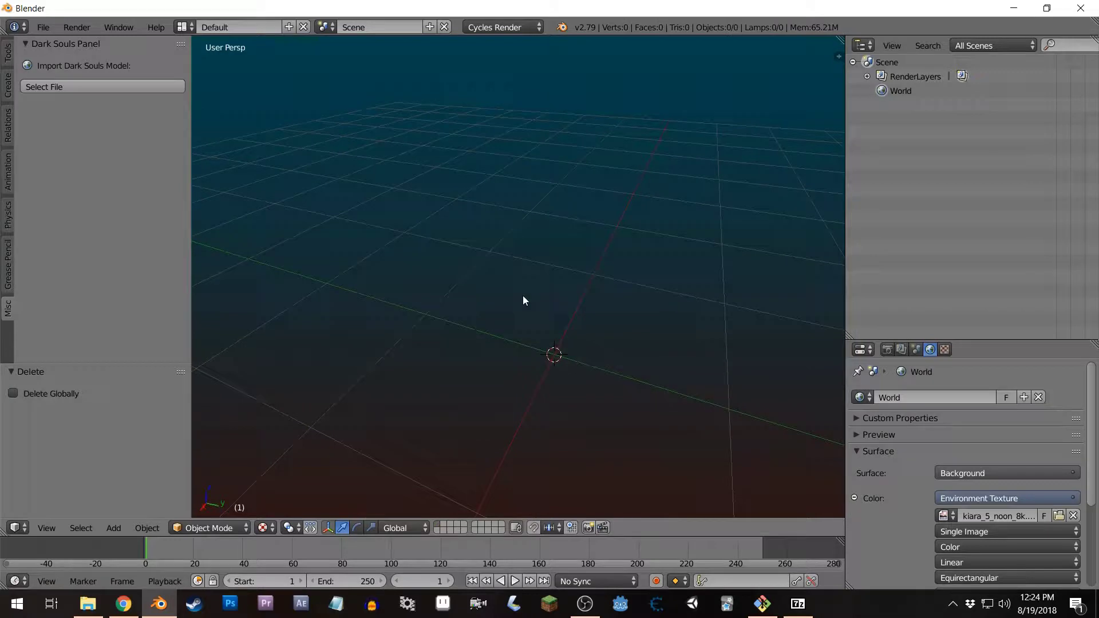
# Import the character file c1202.chrbnd from D:\DATA\chr and examine the textures on the rat's body
pyautogui.click(74, 86)
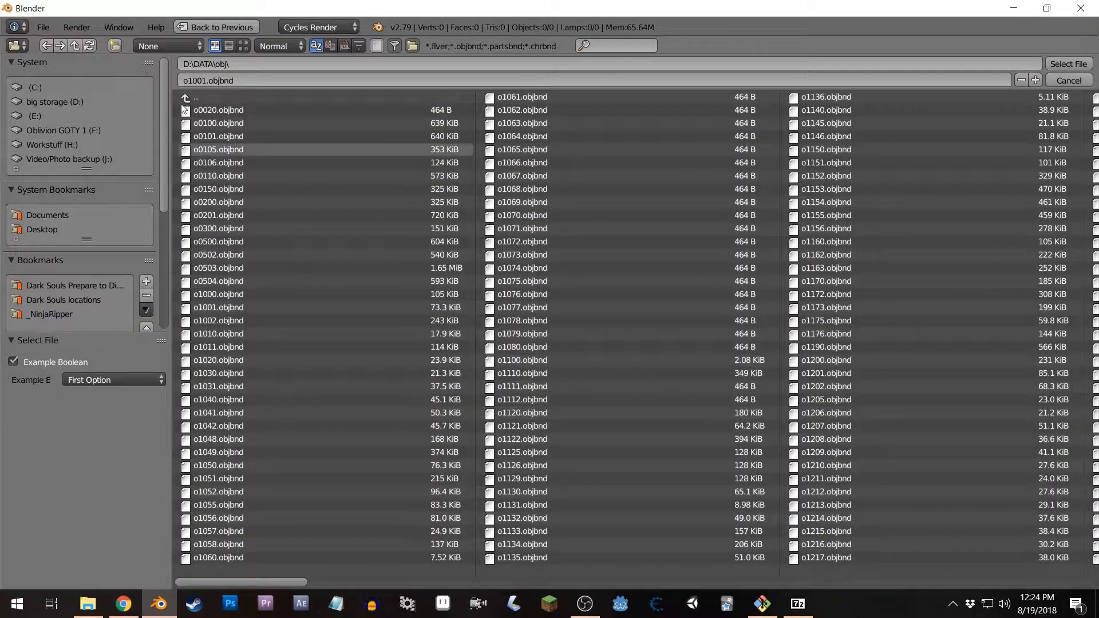
pyautogui.click(74, 46)
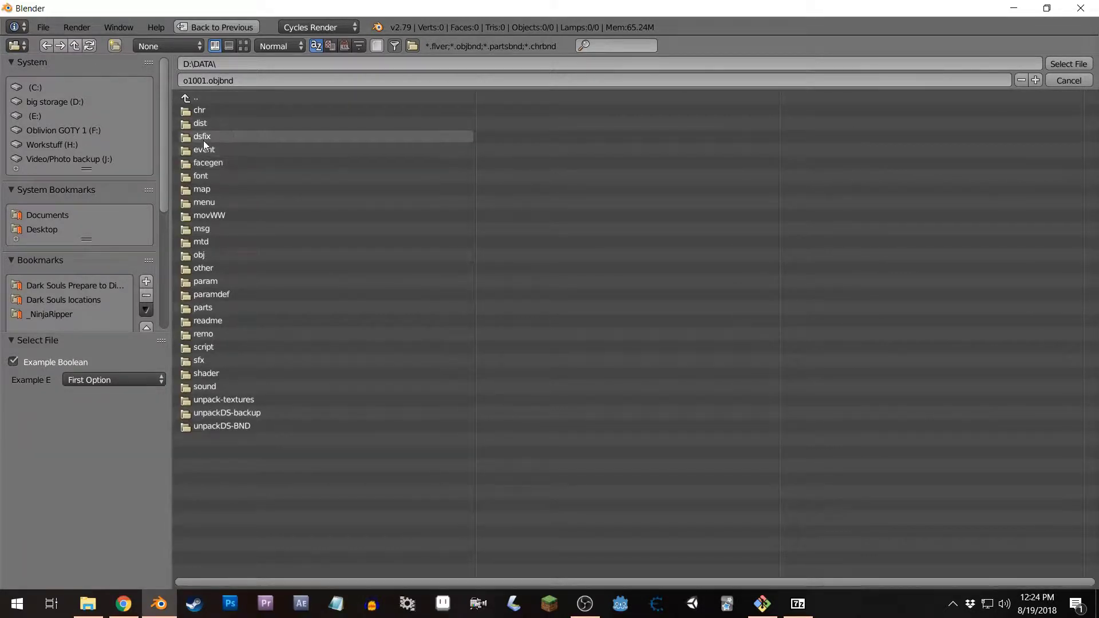
pyautogui.click(200, 111)
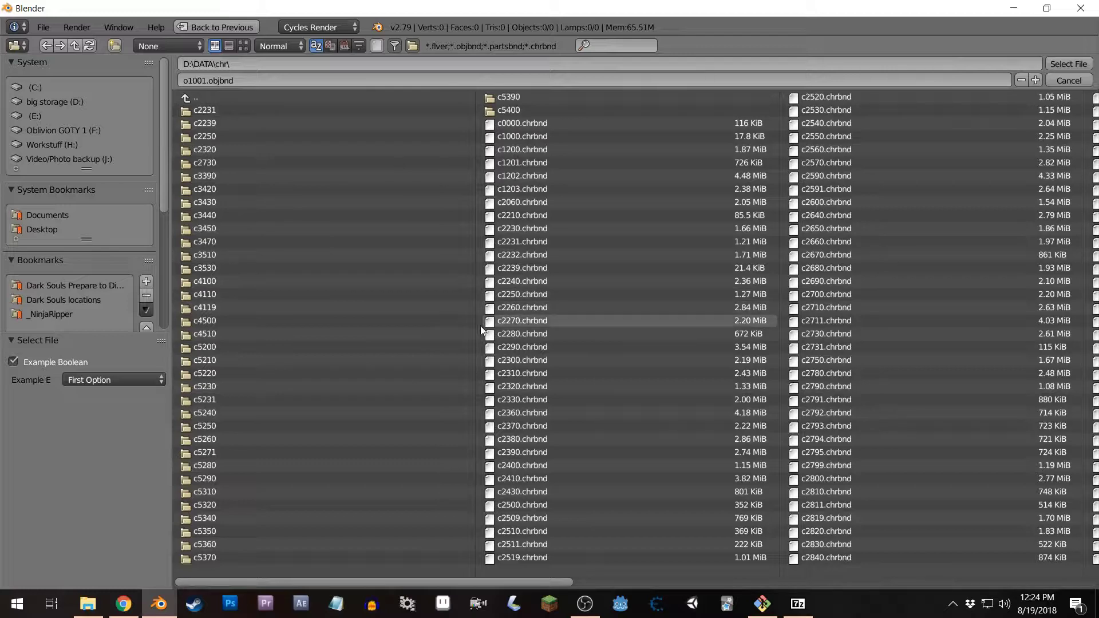
pyautogui.doubleClick(544, 177)
pyautogui.moveTo(590, 271); pyautogui.dragTo(544, 204, button='middle')
pyautogui.moveTo(608, 159); pyautogui.dragTo(513, 239, button='middle')
pyautogui.scroll(3, 447, 229)
pyautogui.moveTo(558, 274); pyautogui.dragTo(620, 222, button='middle')
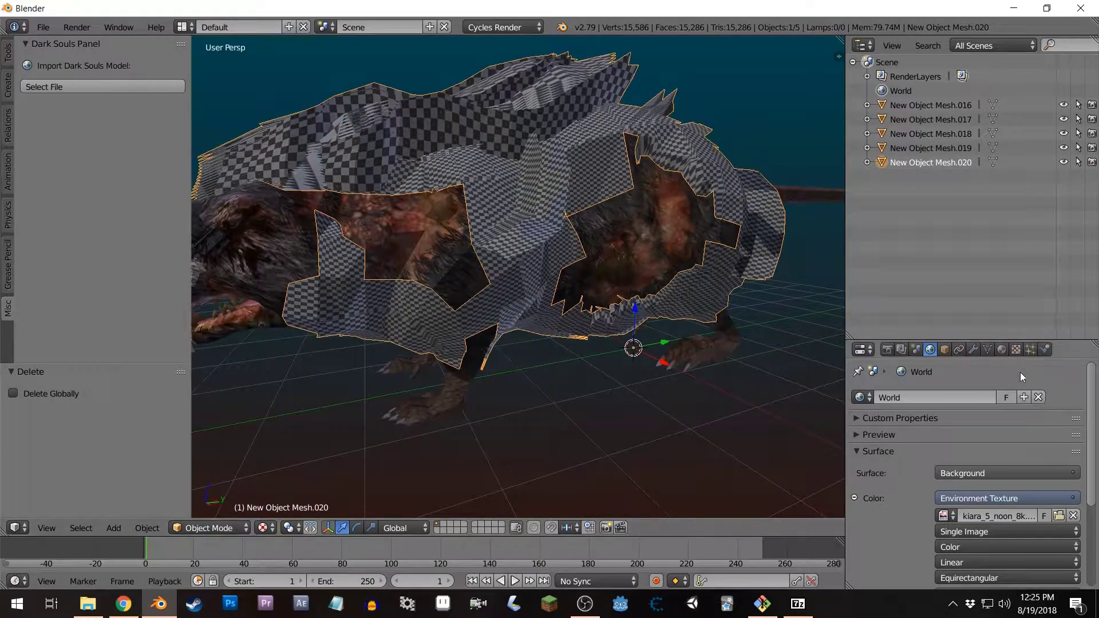
# Expand the Fac image texture in the checkered mesh's material and assign m17_wall_relief_03_n.dds to it
pyautogui.click(1002, 350)
pyautogui.scroll(-2, 967, 490)
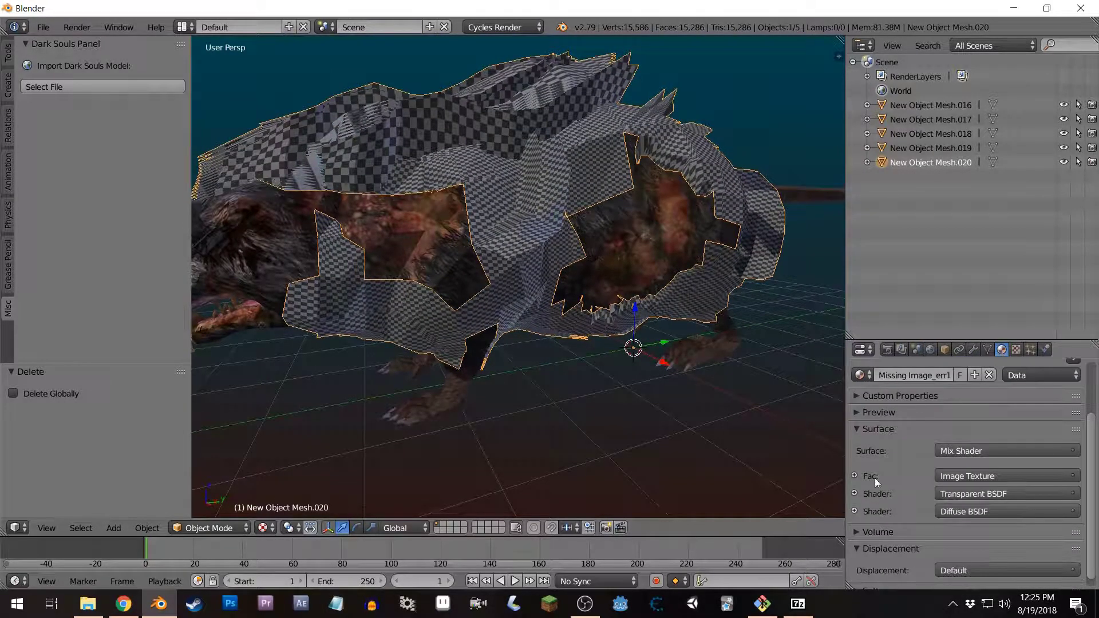
pyautogui.click(855, 476)
pyautogui.click(943, 494)
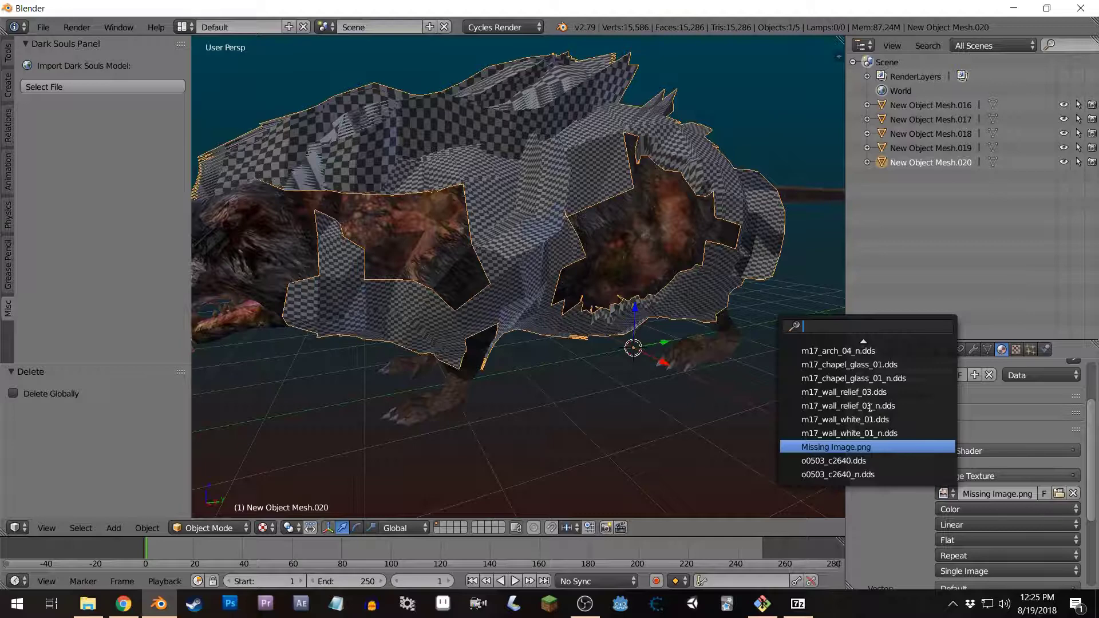
pyautogui.click(870, 406)
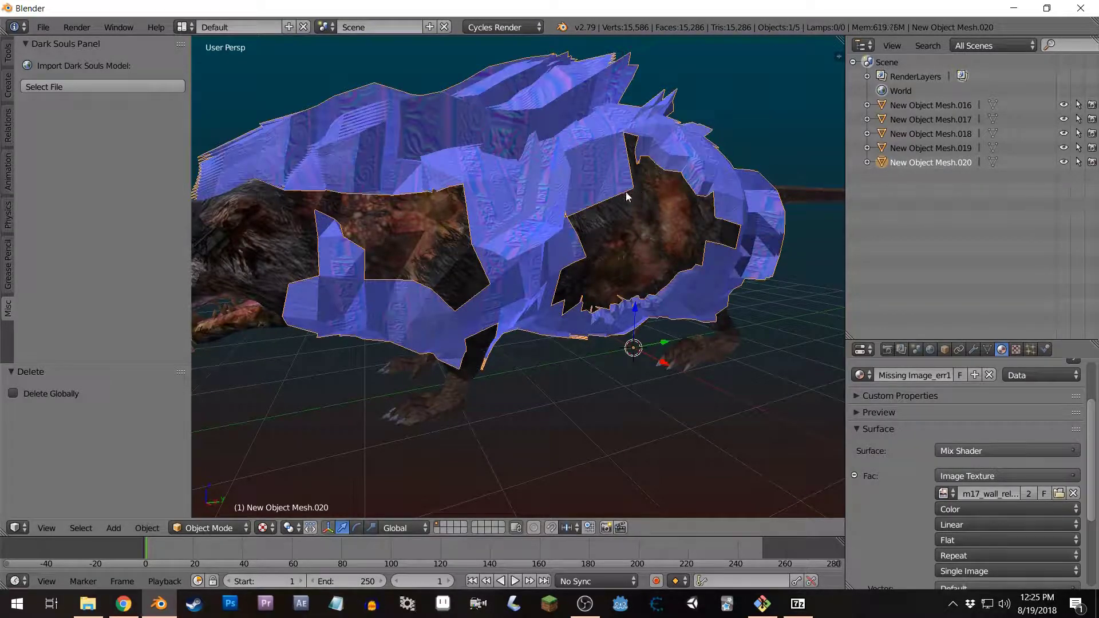
# Change the Fac image texture to m17_wall_white_01.dds and inspect it on the rat up close and from afar
pyautogui.click(945, 494)
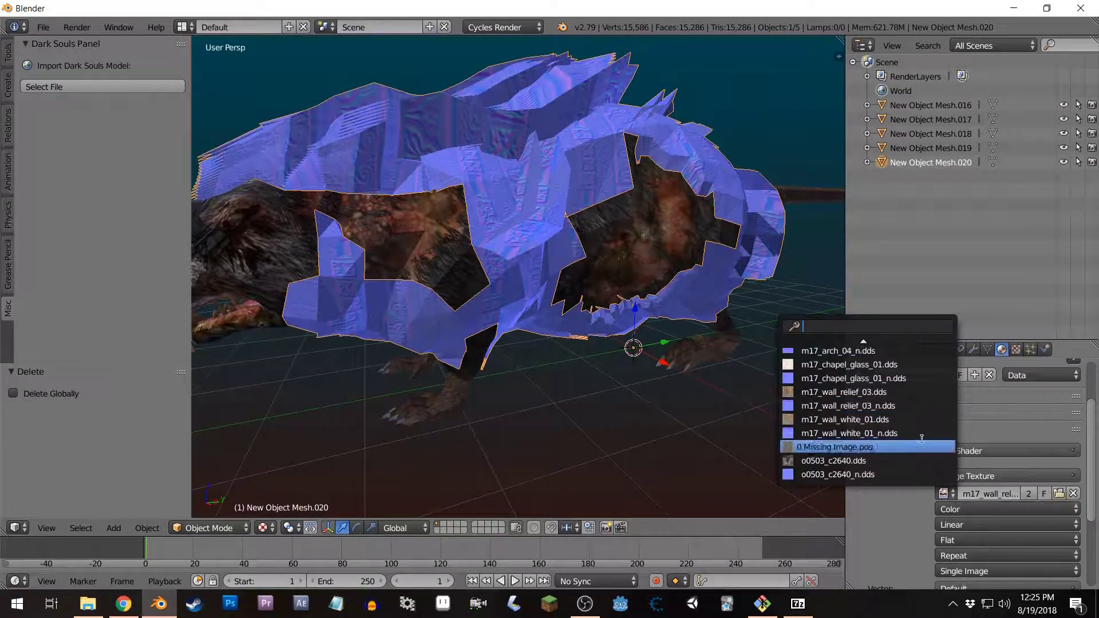
pyautogui.click(864, 420)
pyautogui.moveTo(552, 285); pyautogui.dragTo(540, 297, button='middle')
pyautogui.scroll(8, 537, 289)
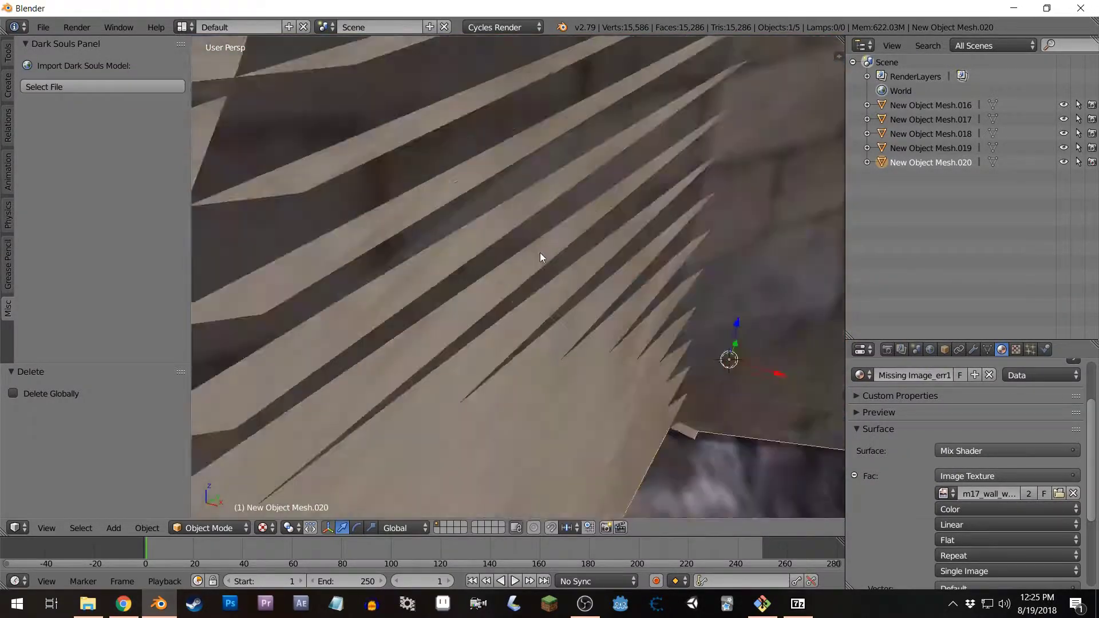
pyautogui.scroll(-8, 541, 257)
pyautogui.moveTo(545, 296); pyautogui.dragTo(575, 310, button='middle')
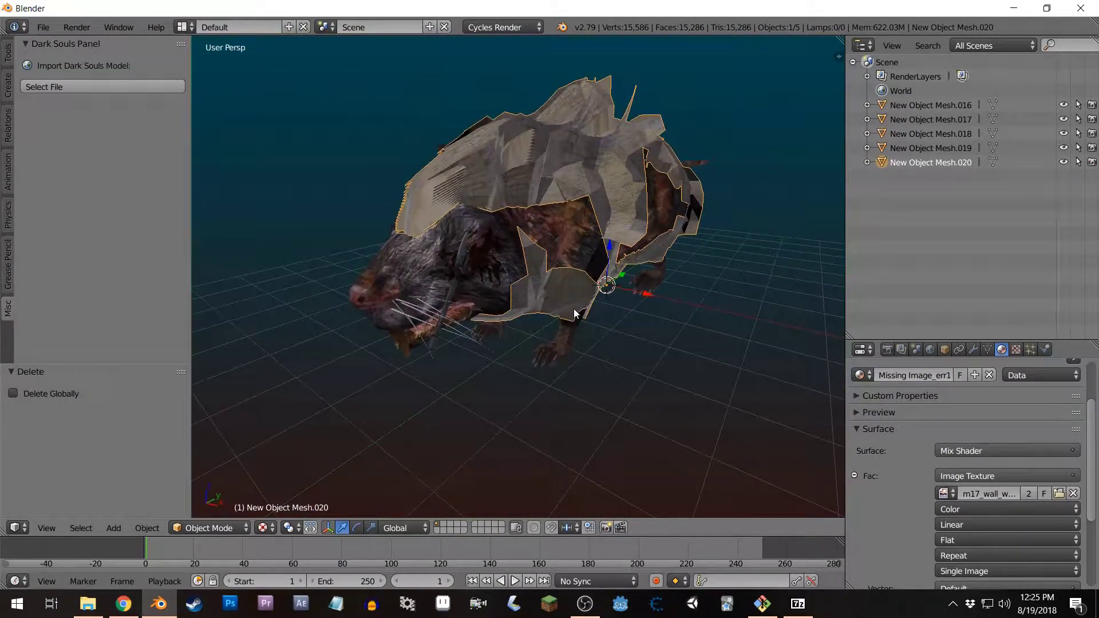
# Delete all meshes of the rat model from the scene
pyautogui.press('a')
pyautogui.press('a')
pyautogui.press('x')
pyautogui.click(562, 299)
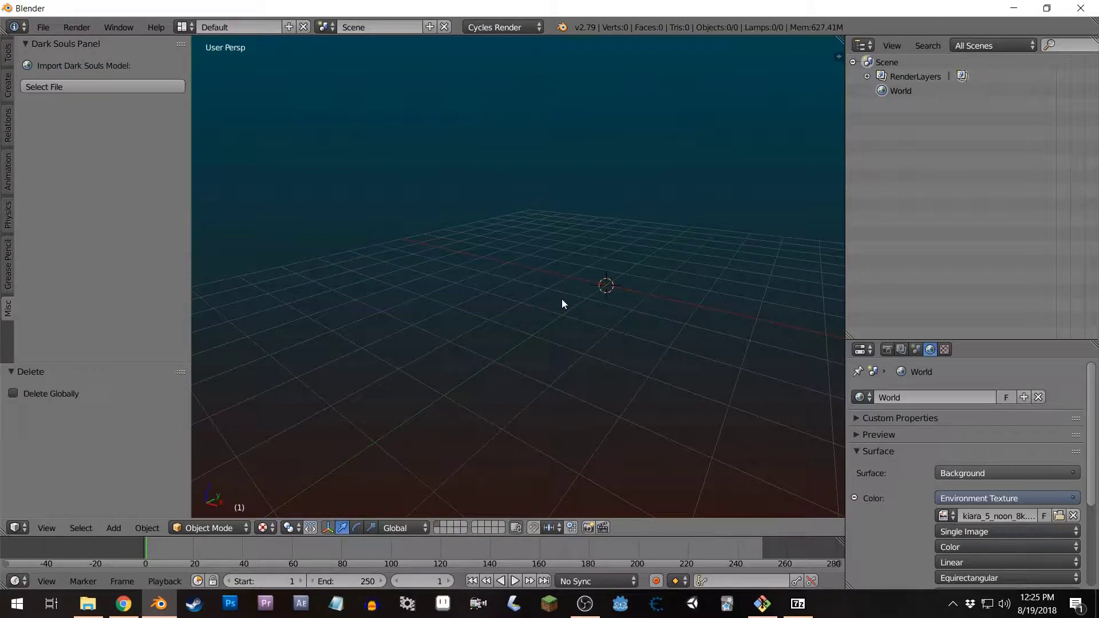